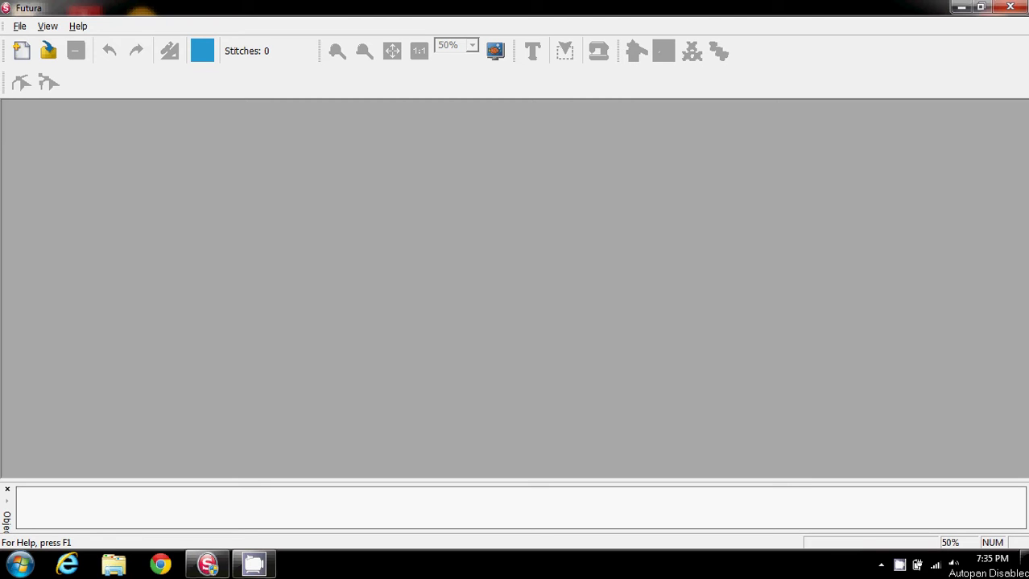
# Create a new canvas and use the Draw Package to start a new 4 by 4 inch bitmap.
pyautogui.click(22, 50)
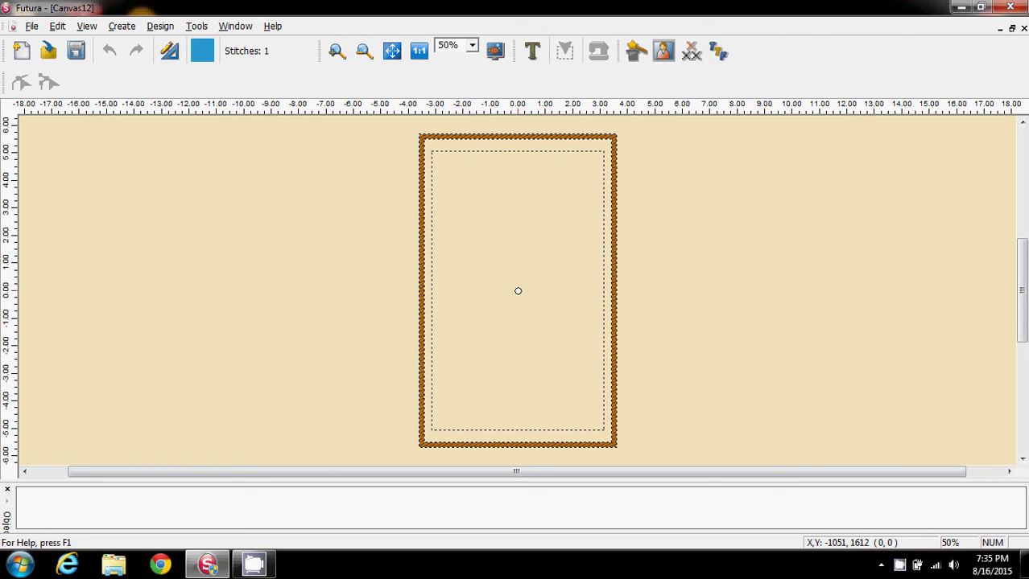
pyautogui.hotkey('alt', 'c')
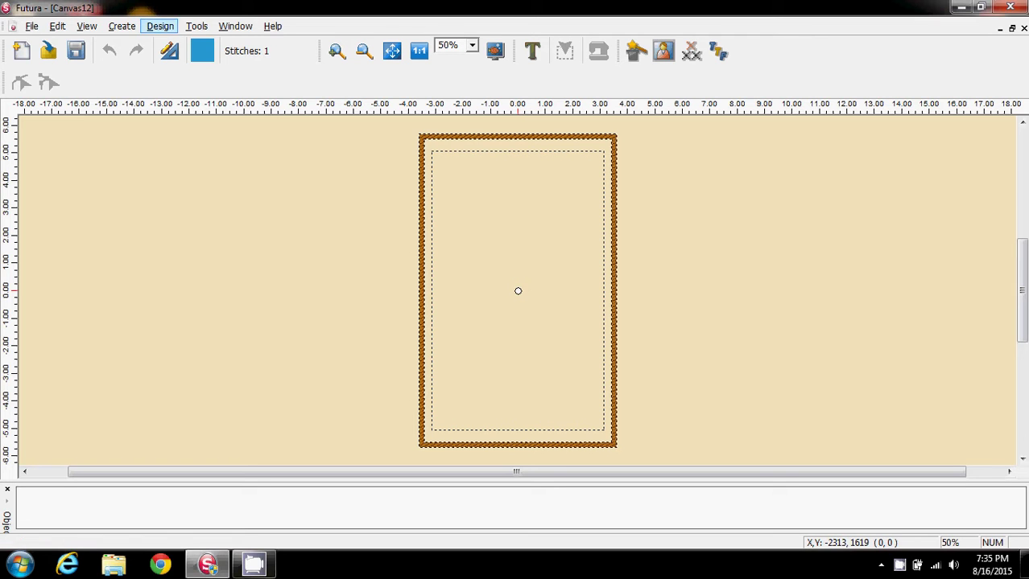
pyautogui.press('Down')
pyautogui.press('Up')
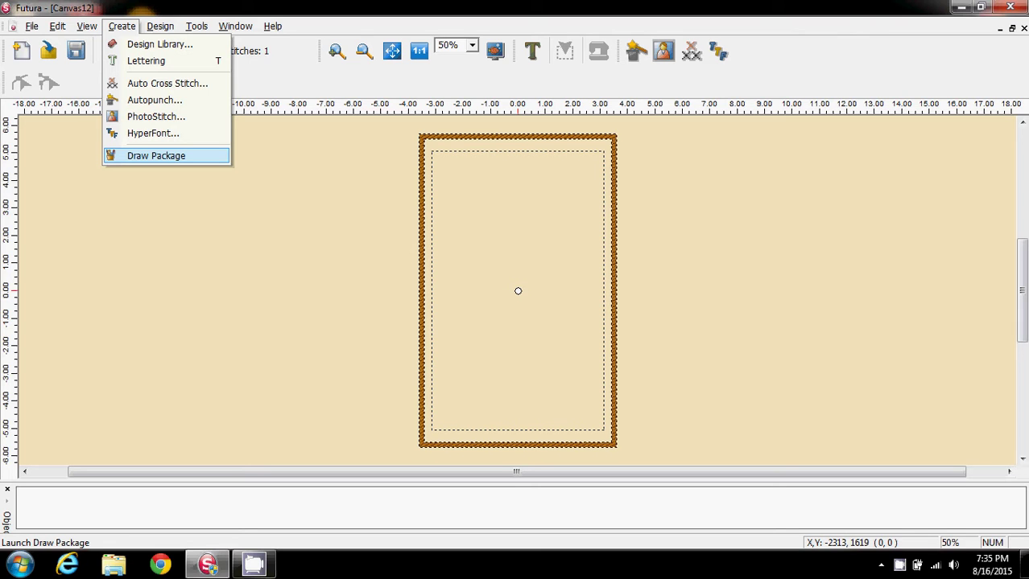
pyautogui.press('Return')
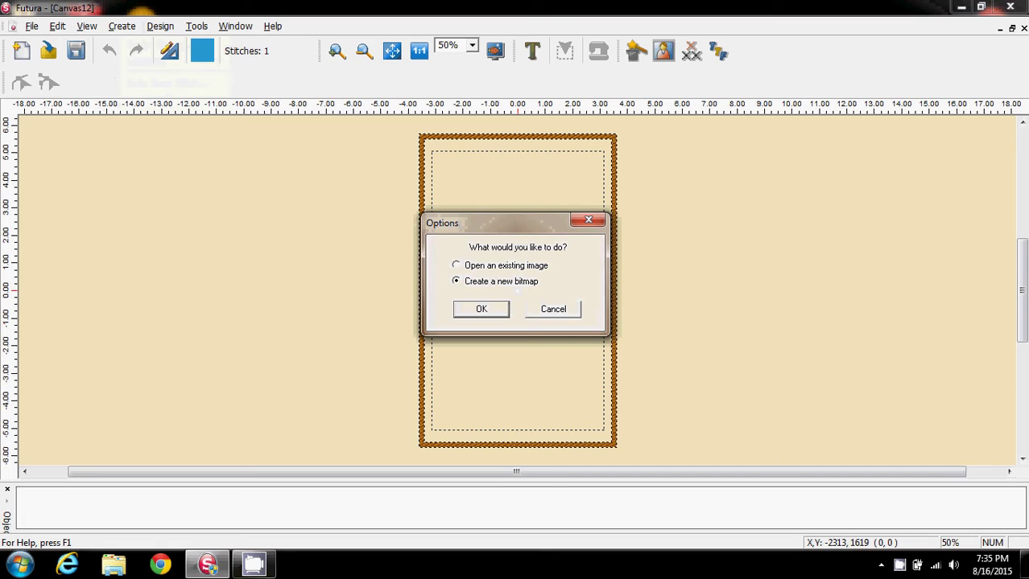
pyautogui.press('Return')
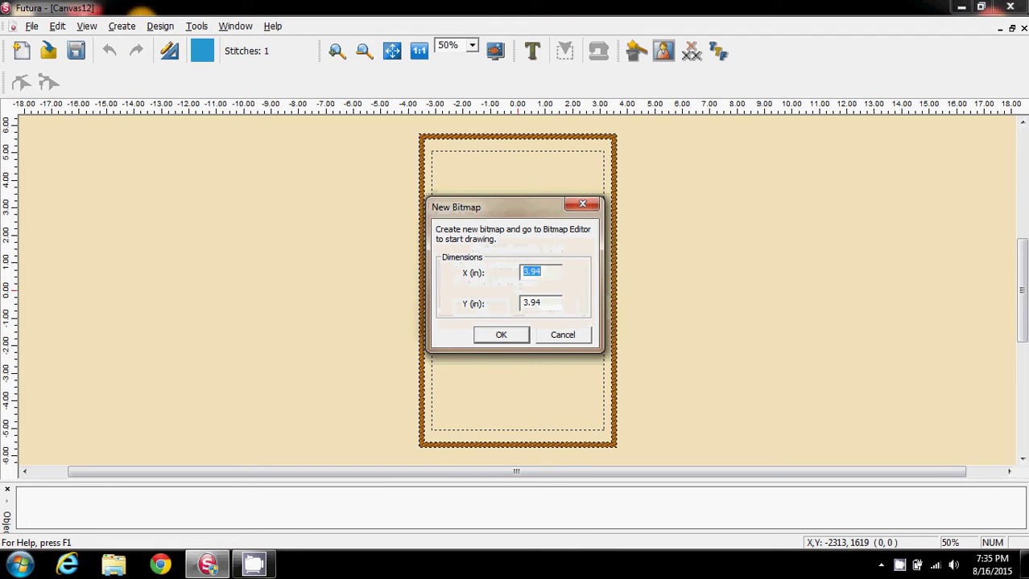
pyautogui.write('4')
pyautogui.press('Tab')
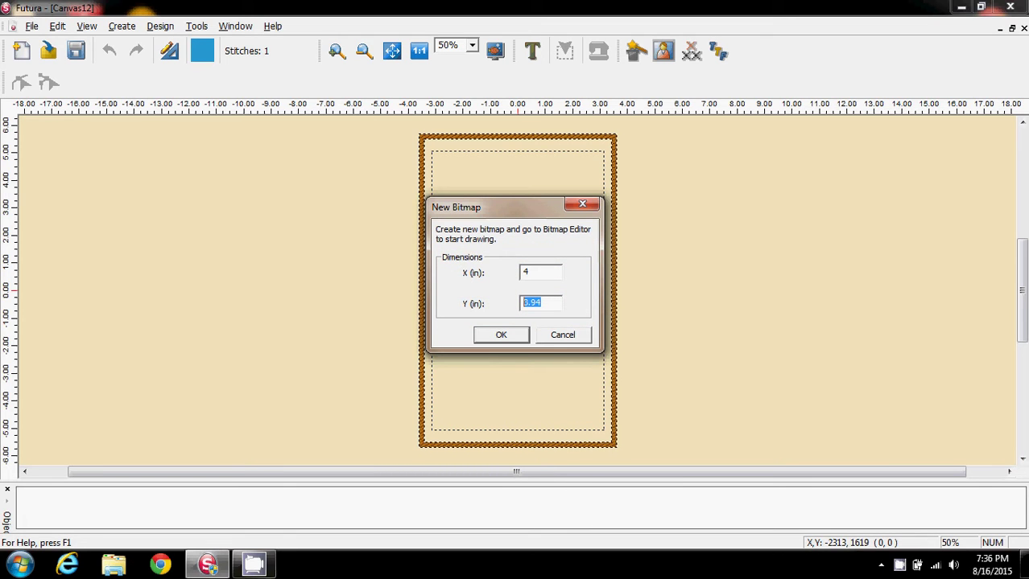
pyautogui.write('4')
pyautogui.press('Return')
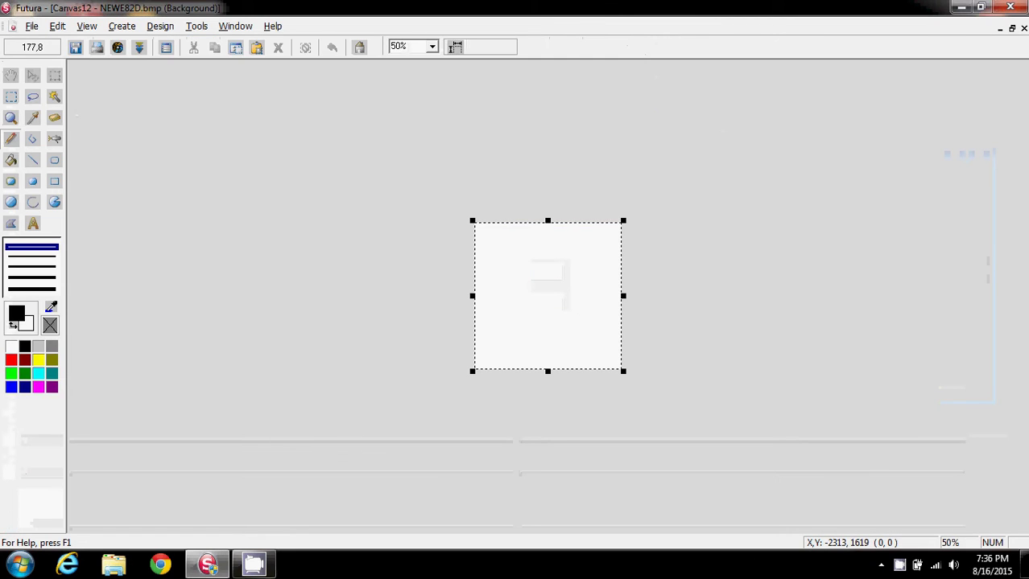
# Draw a solid cyan upright ellipse without an outline, spanning nearly the full height of the bitmap.
pyautogui.click(432, 47)
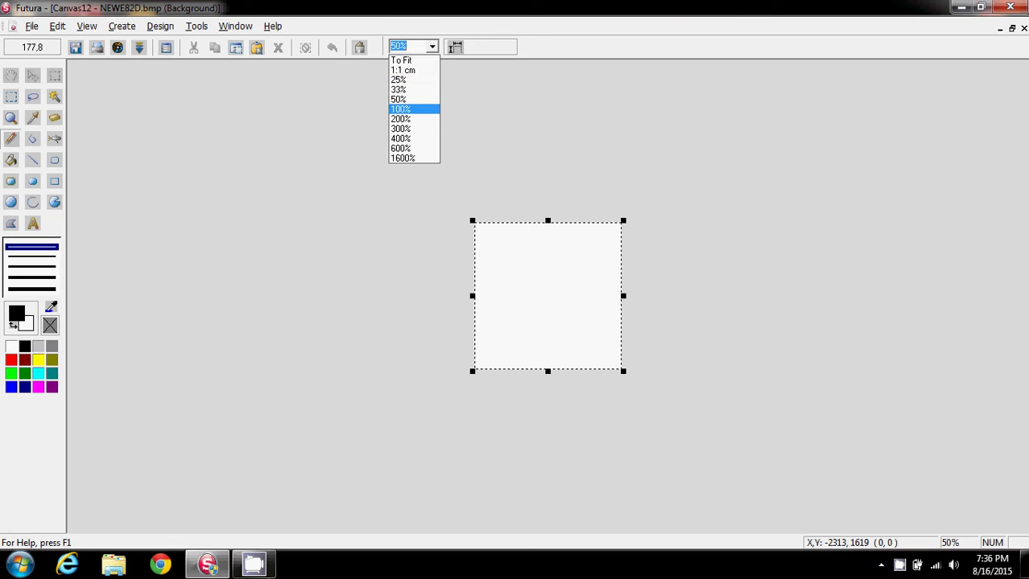
pyautogui.click(400, 109)
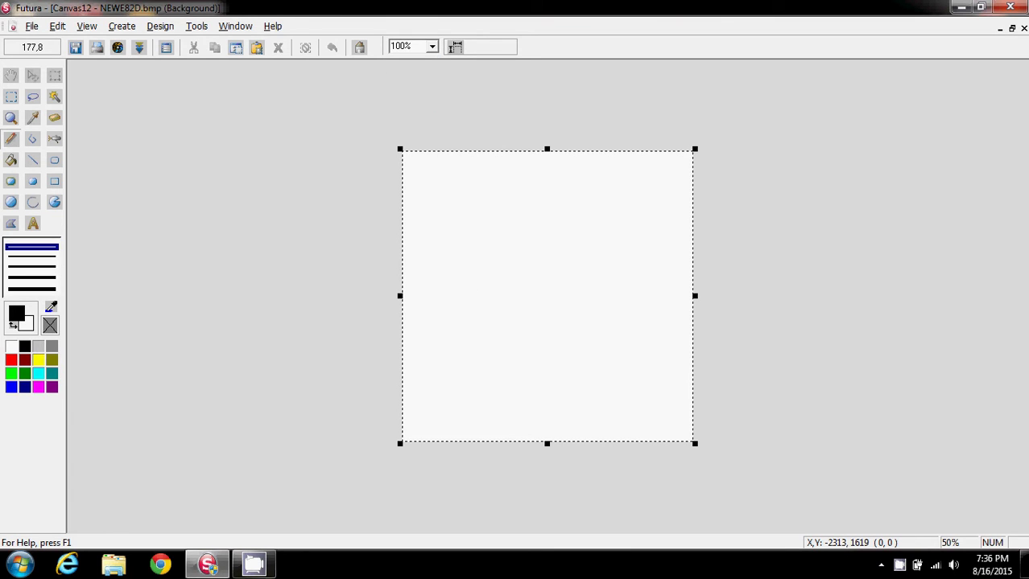
pyautogui.click(38, 373)
pyautogui.rightClick(39, 373)
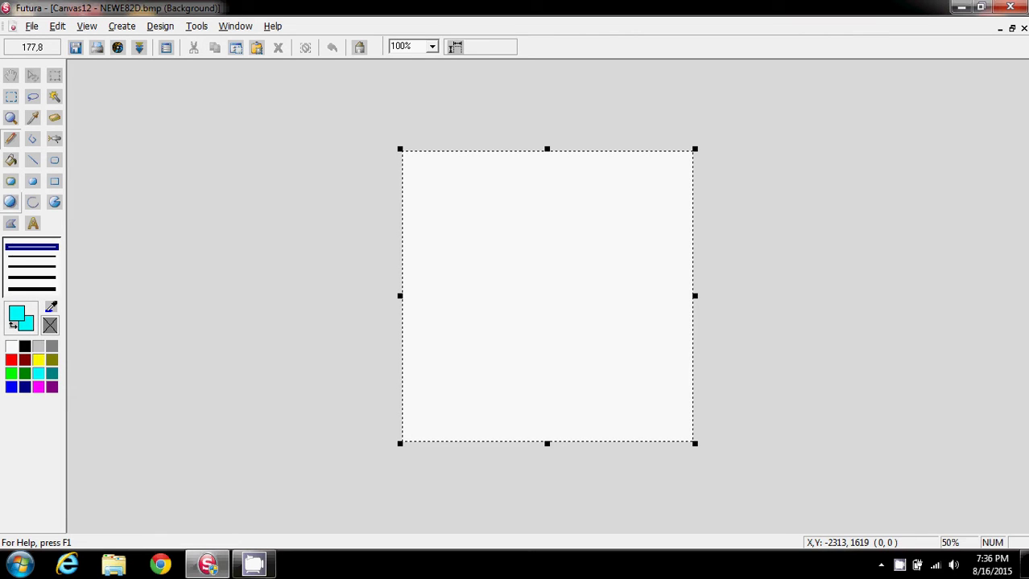
pyautogui.click(10, 202)
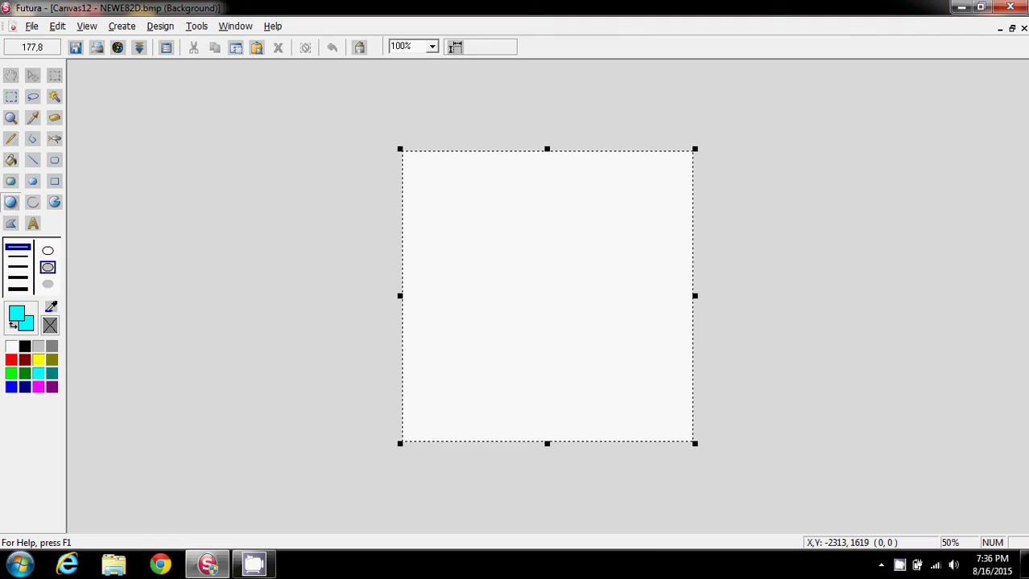
pyautogui.click(47, 284)
pyautogui.moveTo(470, 163); pyautogui.dragTo(658, 435)
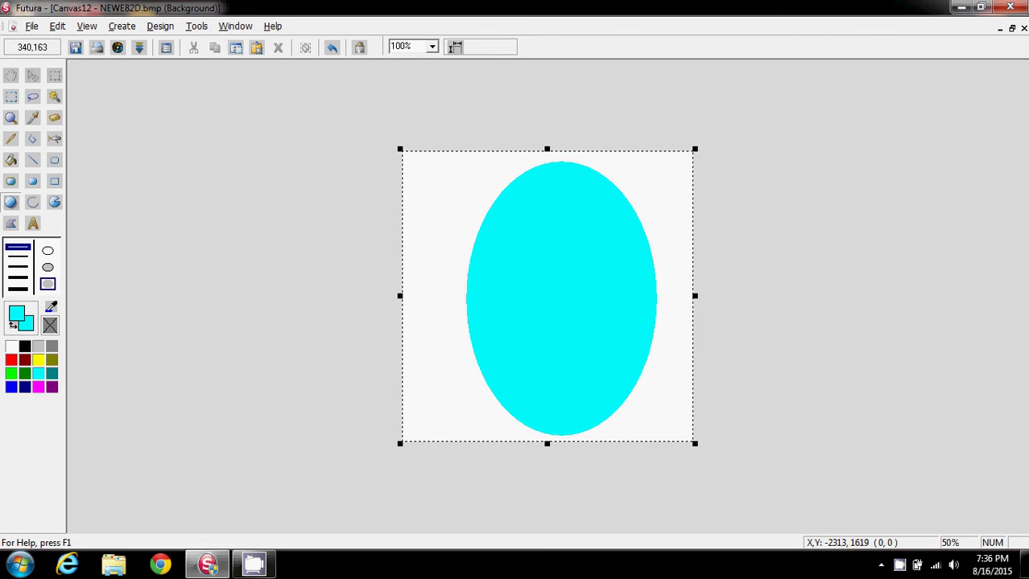
# Leave the bitmap editor, saving the ellipse image as the Windows bitmap "kay" in the Images folder.
pyautogui.click(1023, 28)
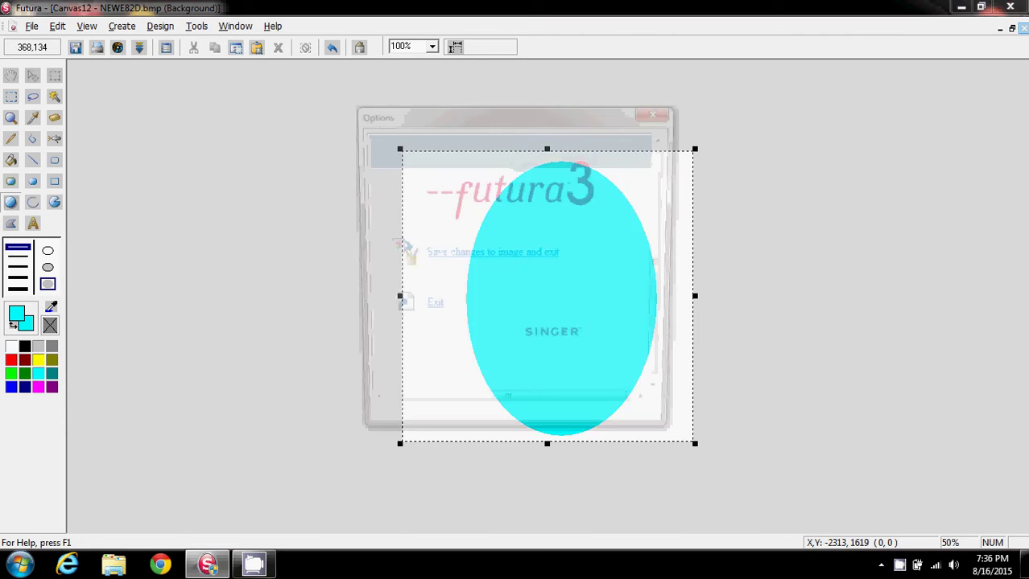
pyautogui.click(479, 254)
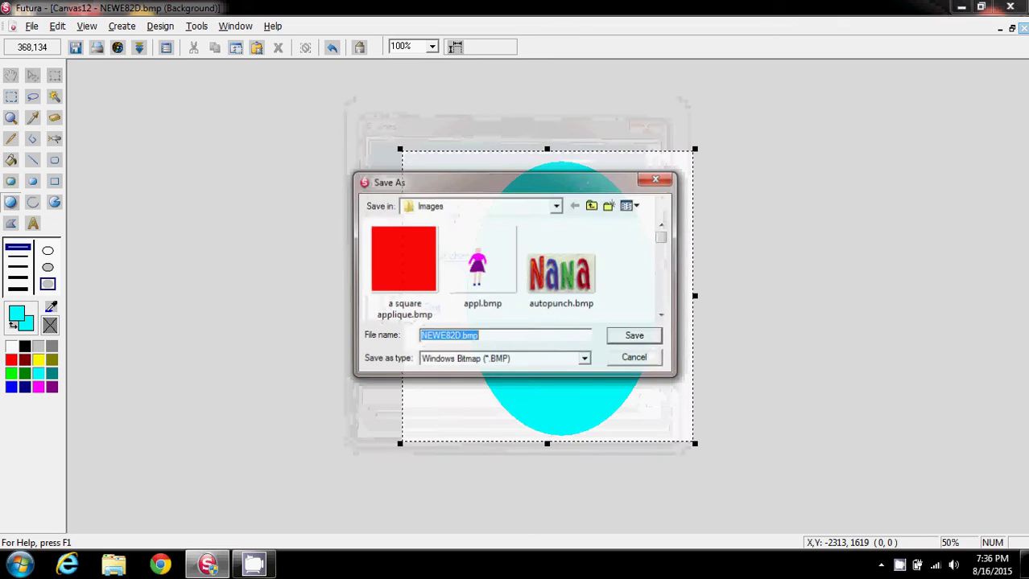
pyautogui.write('k')
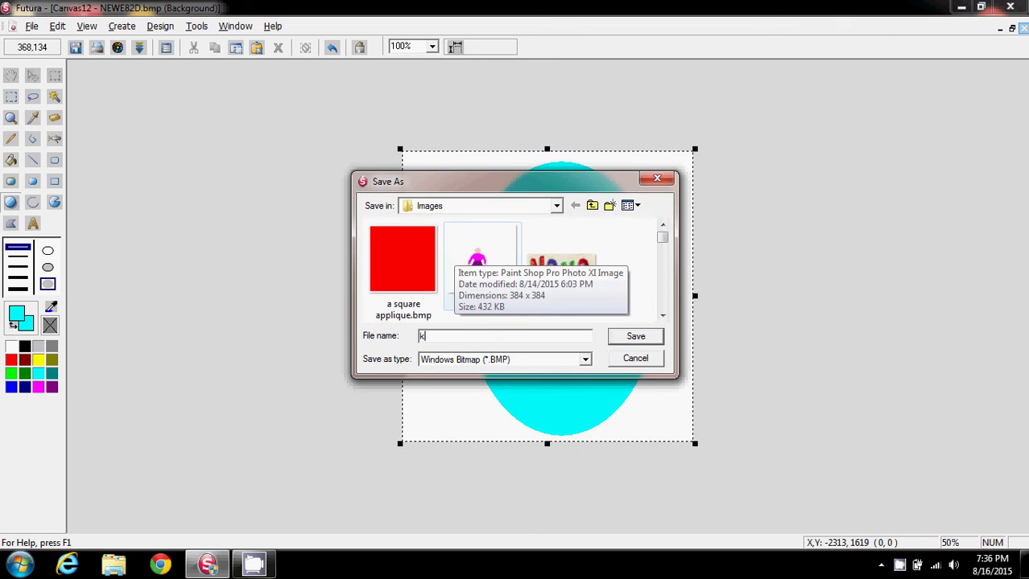
pyautogui.write('ay')
pyautogui.press('Return')
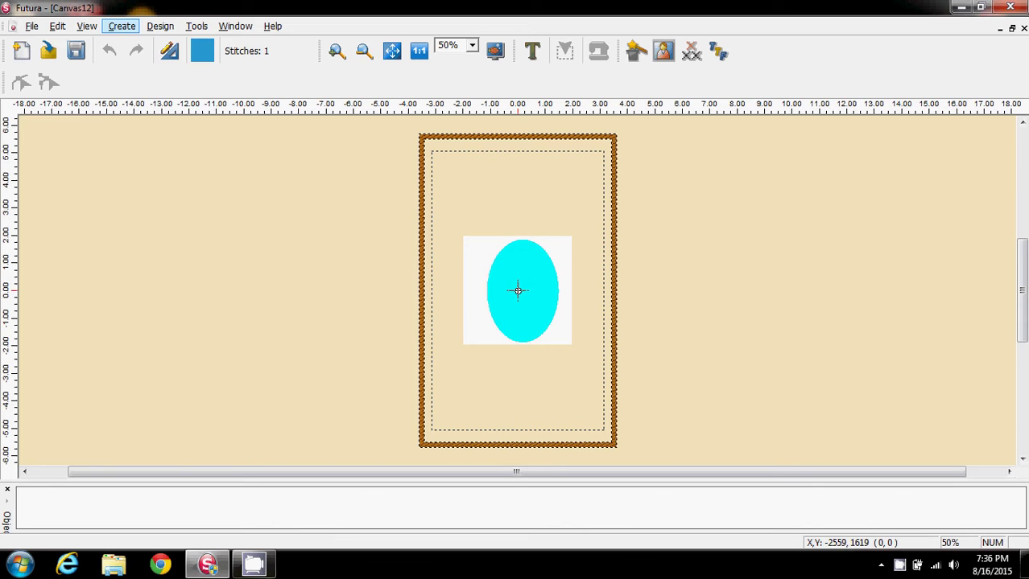
# Start the Autopunch Wizard with the ellipse image and crop it closely around the ellipse.
pyautogui.click(121, 26)
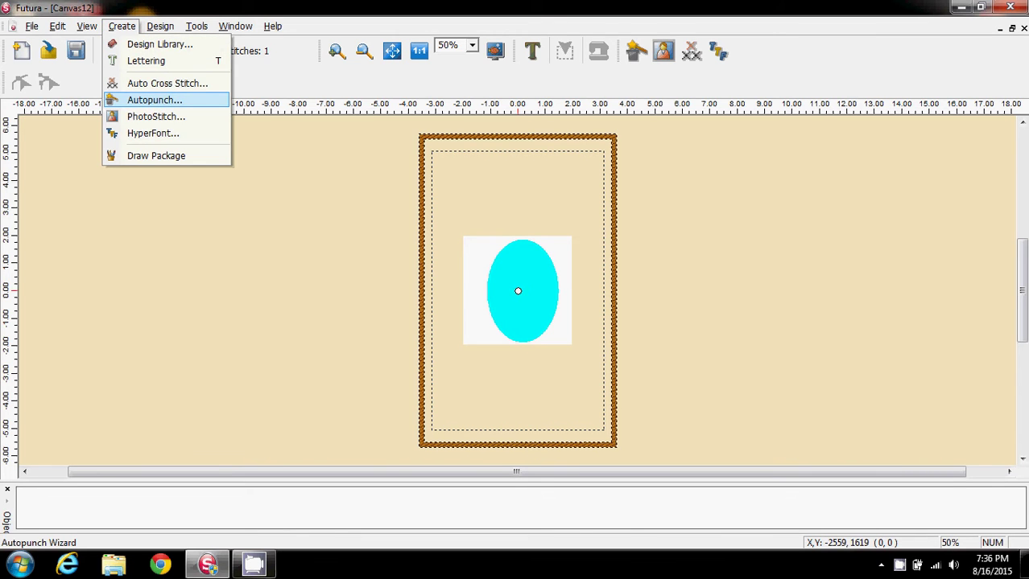
pyautogui.press('Return')
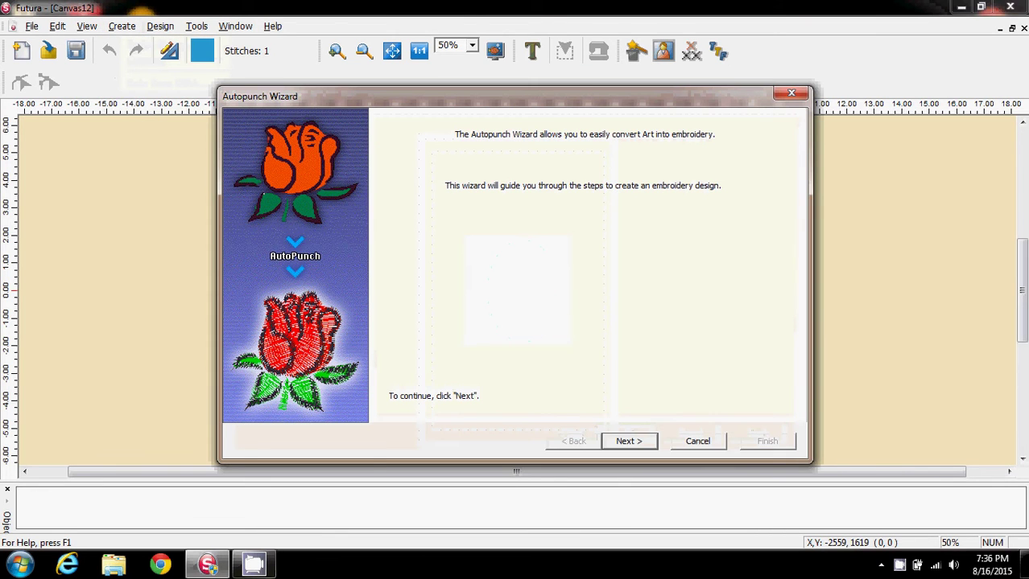
pyautogui.click(629, 441)
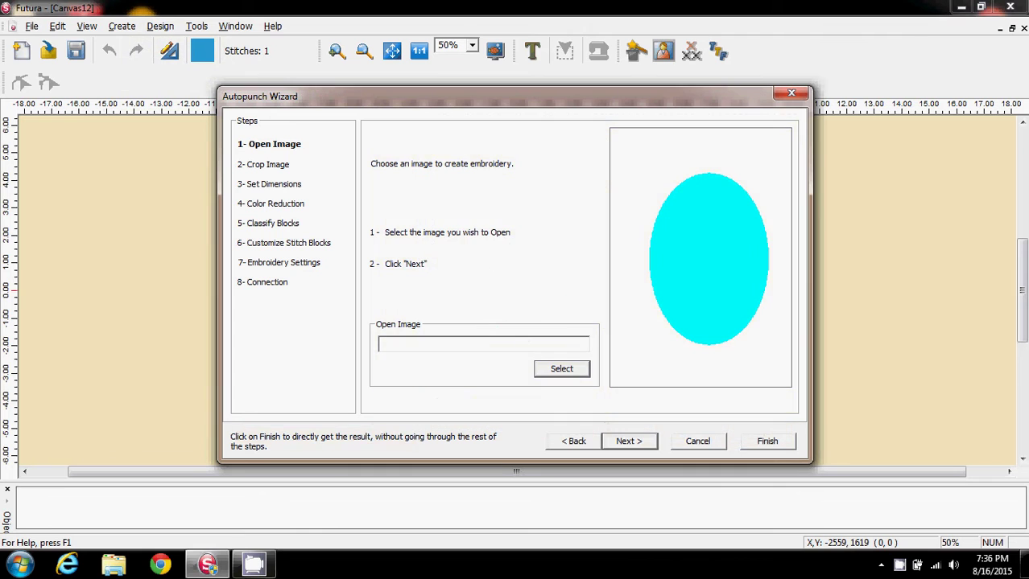
pyautogui.click(629, 441)
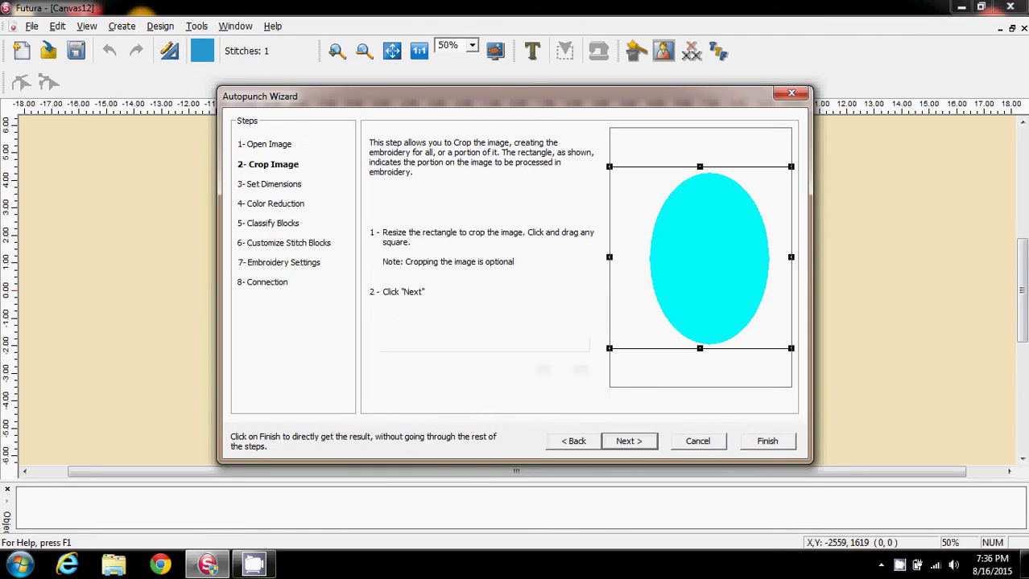
pyautogui.moveTo(610, 257); pyautogui.dragTo(645, 257)
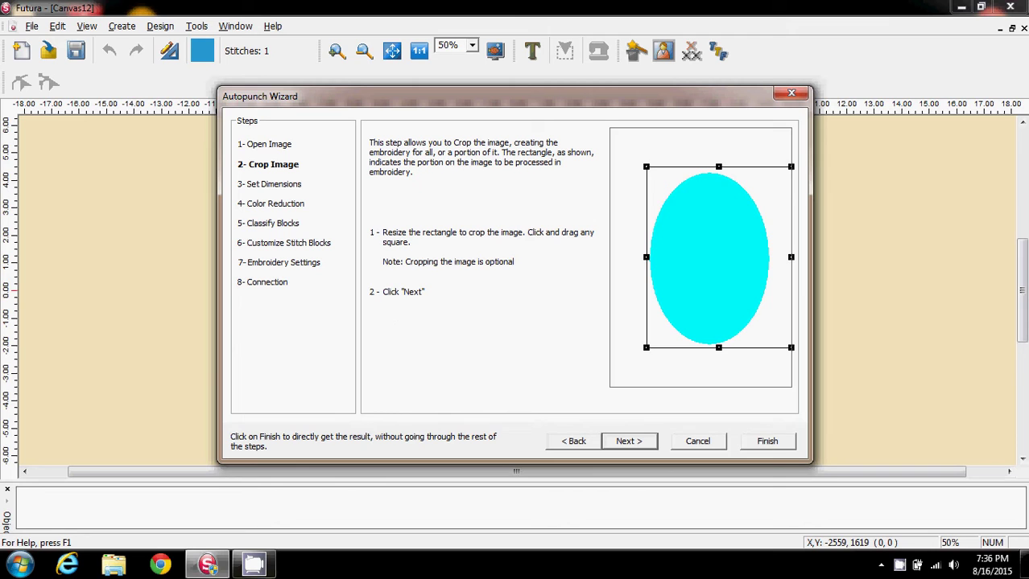
pyautogui.moveTo(791, 257); pyautogui.dragTo(770, 257)
pyautogui.moveTo(770, 167); pyautogui.dragTo(771, 169)
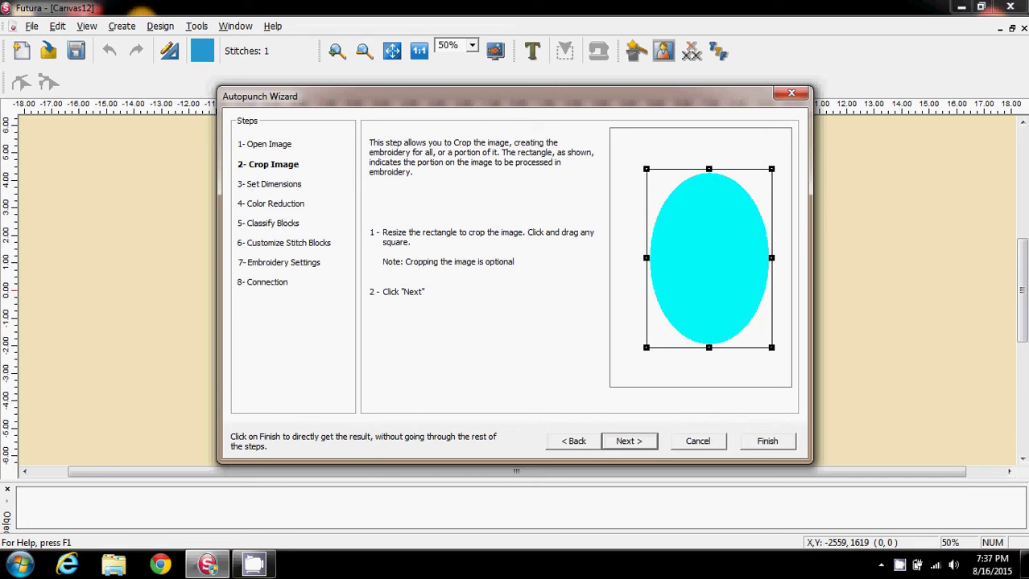
pyautogui.press('Return')
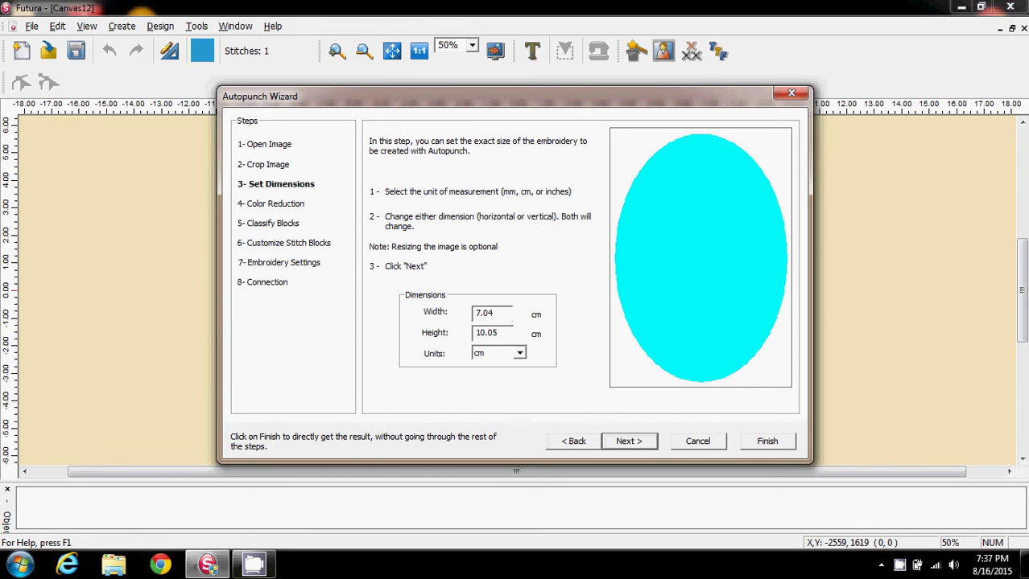
# Set the embroidery dimension units to inches and accept the automatic color reduction.
pyautogui.click(520, 354)
pyautogui.click(493, 376)
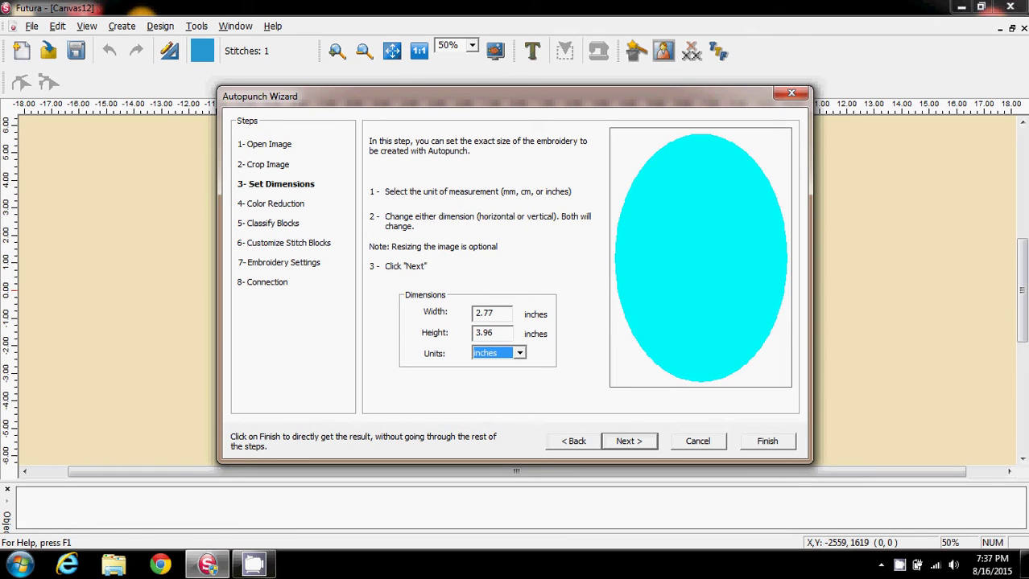
pyautogui.click(629, 441)
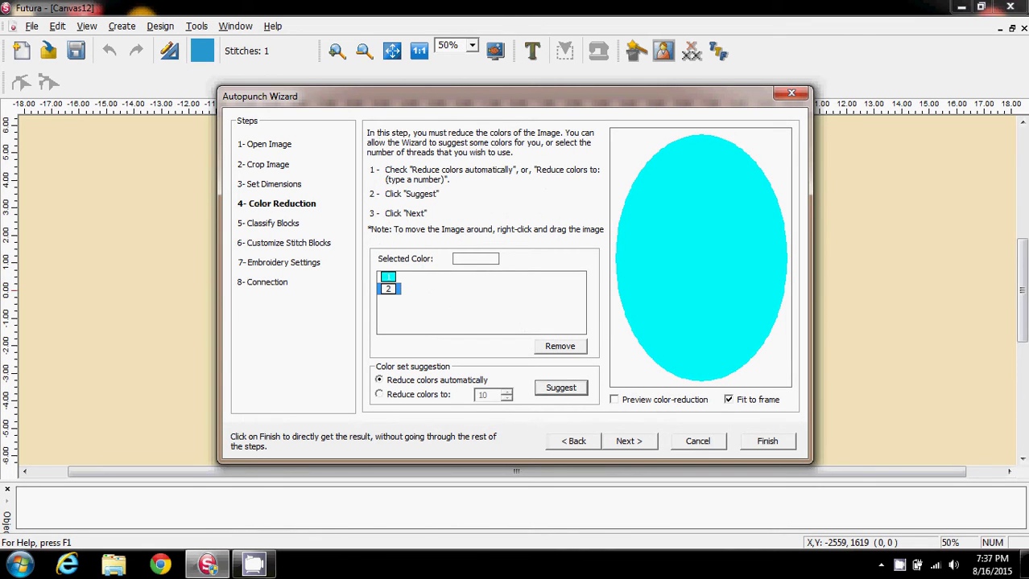
pyautogui.press('Return')
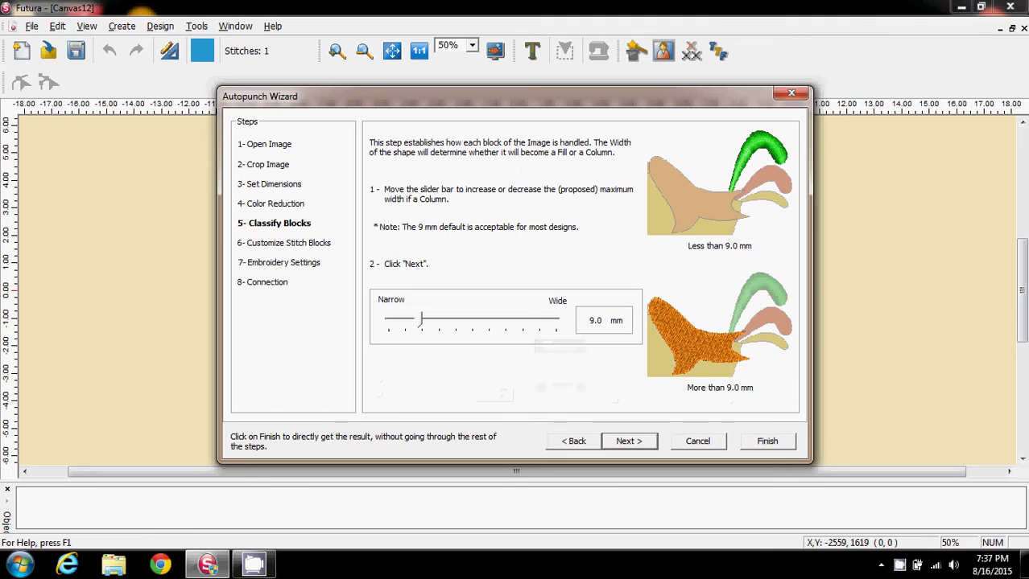
# Reduce the maximum column width to near the narrow end and accept the ellipse stitch block without stitching the background.
pyautogui.moveTo(418, 320); pyautogui.dragTo(389, 319)
pyautogui.press('Return')
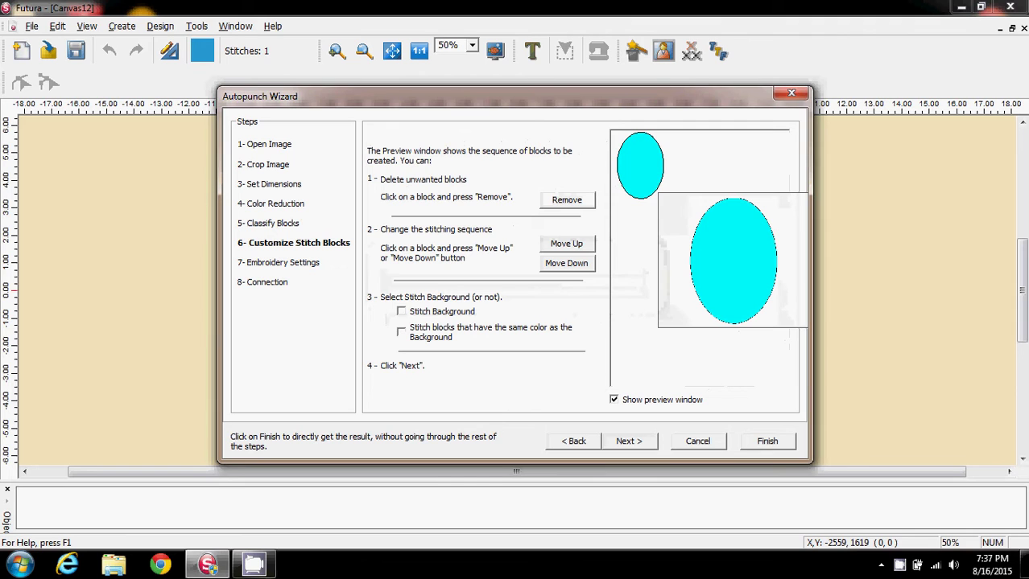
pyautogui.press('Return')
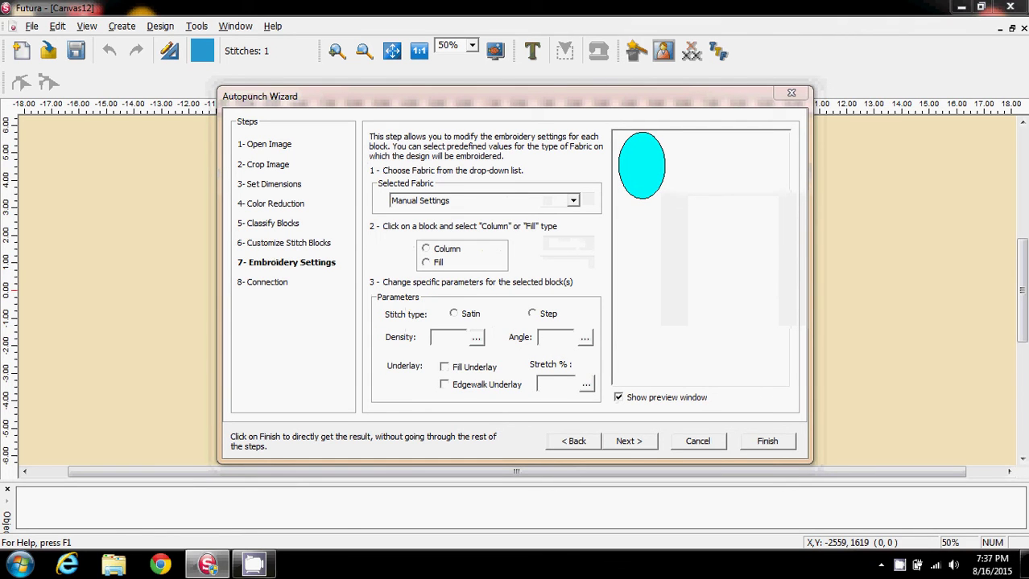
# Set the ellipse block's fill density to 3 and finish the Autopunch conversion with jump stitch connections.
pyautogui.click(642, 166)
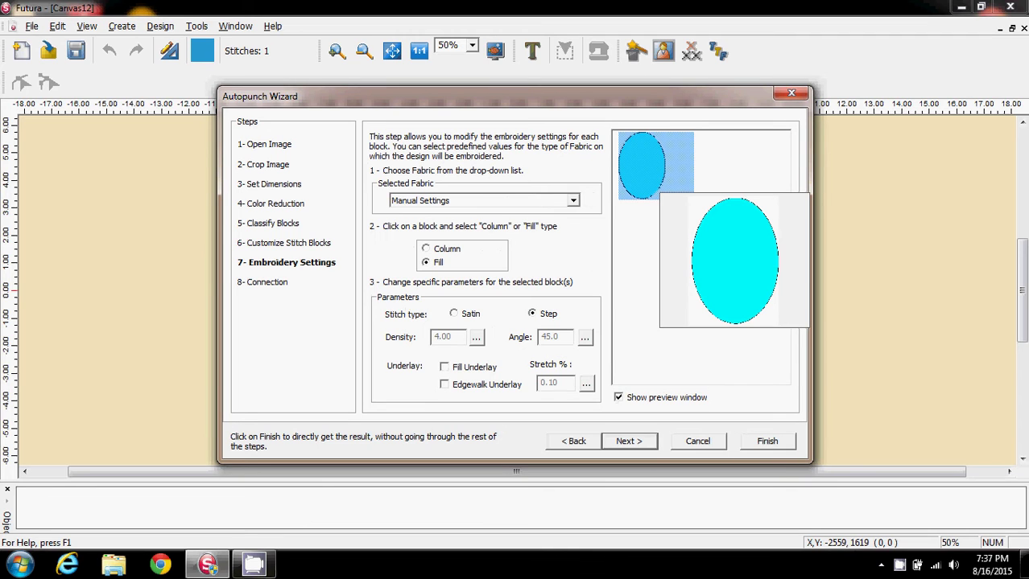
pyautogui.click(476, 337)
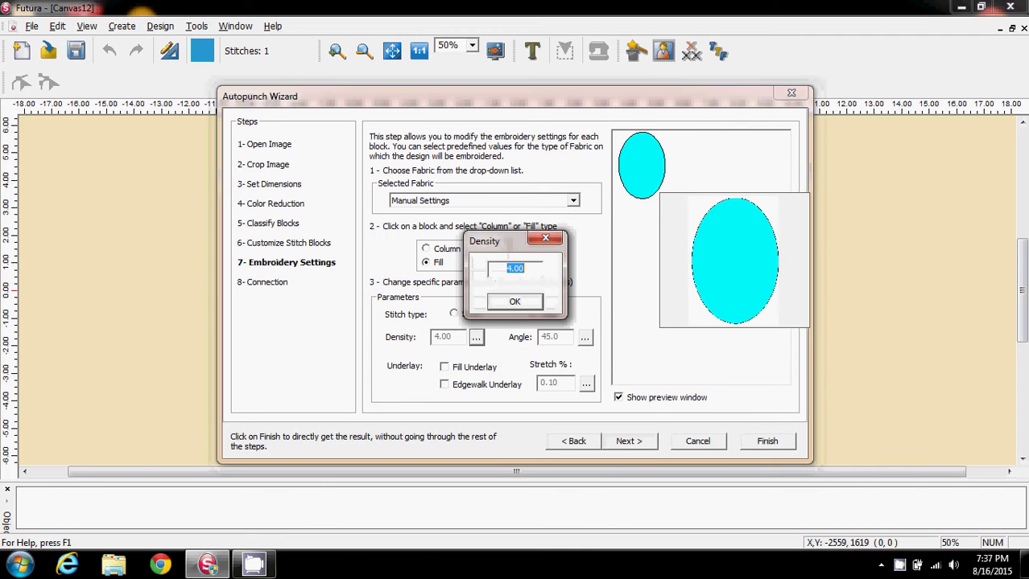
pyautogui.write('3')
pyautogui.press('Return')
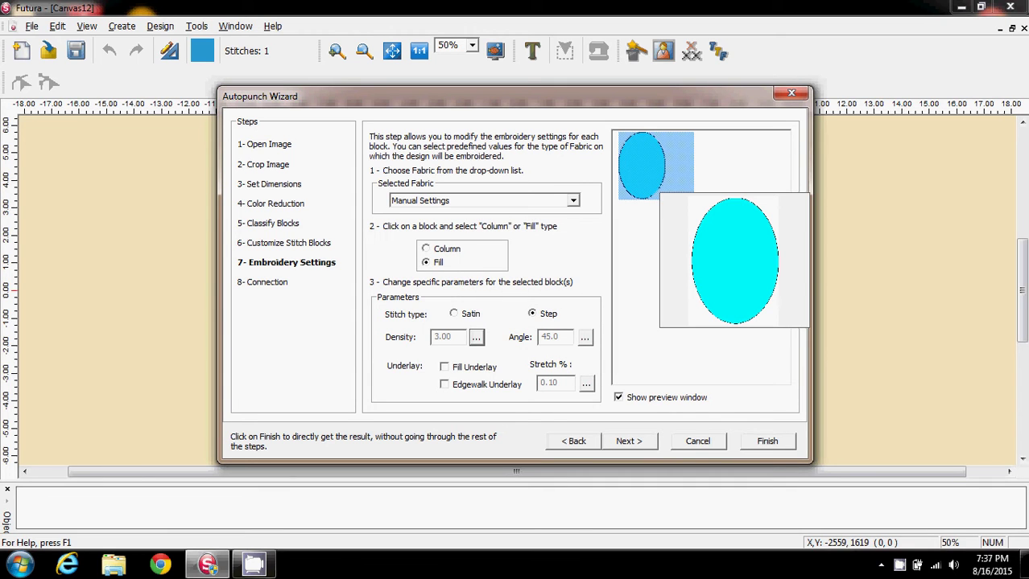
pyautogui.click(628, 441)
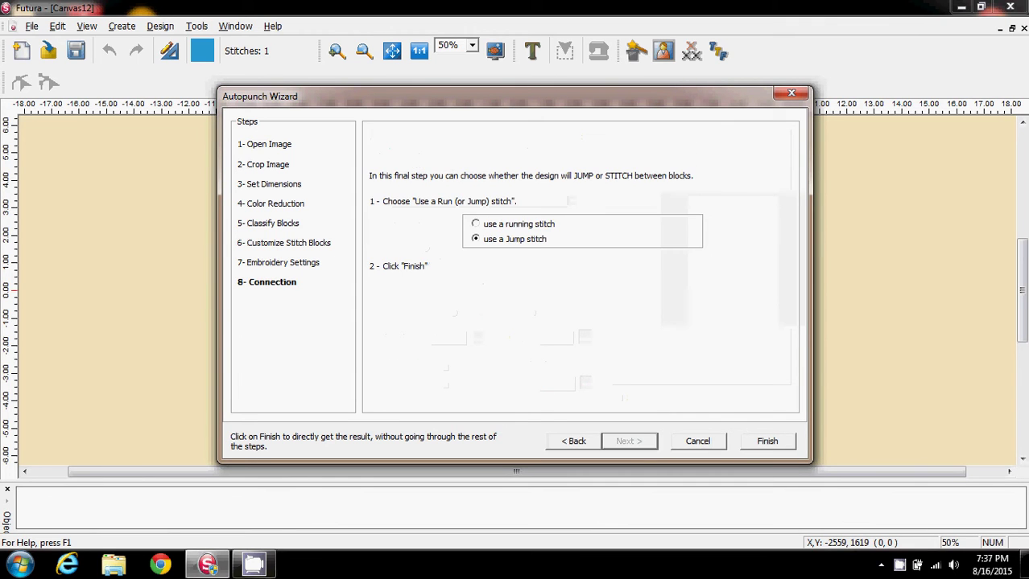
pyautogui.click(767, 441)
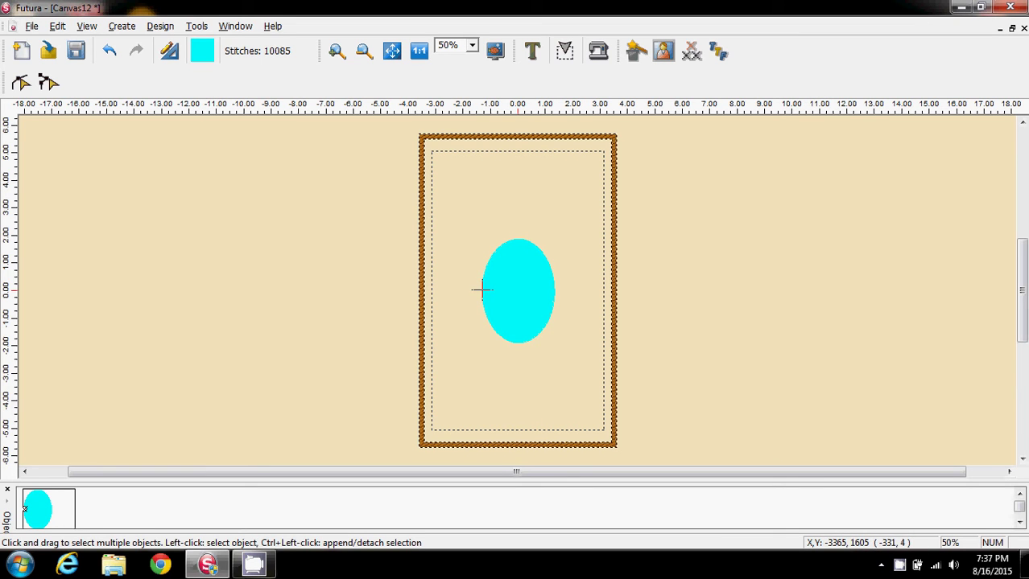
# Change the hoop for the embroidery design to Small.
pyautogui.click(197, 25)
pyautogui.moveTo(229, 117)
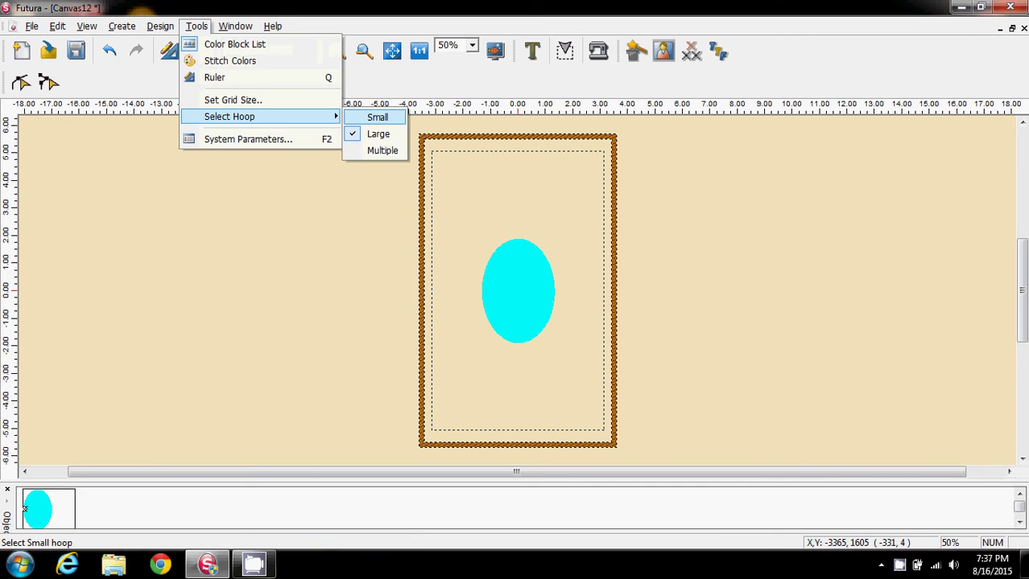
pyautogui.click(376, 116)
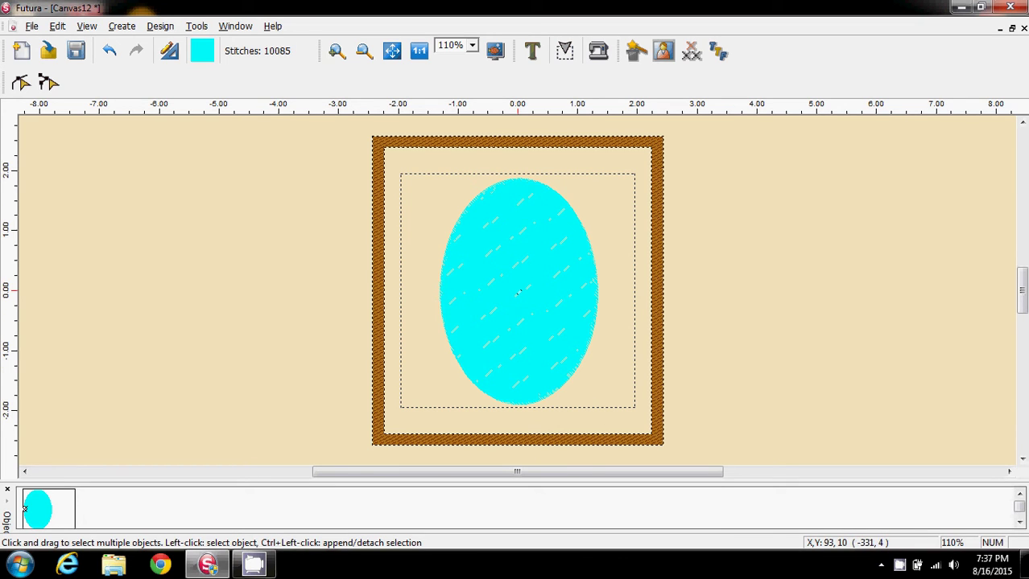
# Open the embroidery settings for the filled ellipse and change its stitch type to Motif.
pyautogui.click(539, 288)
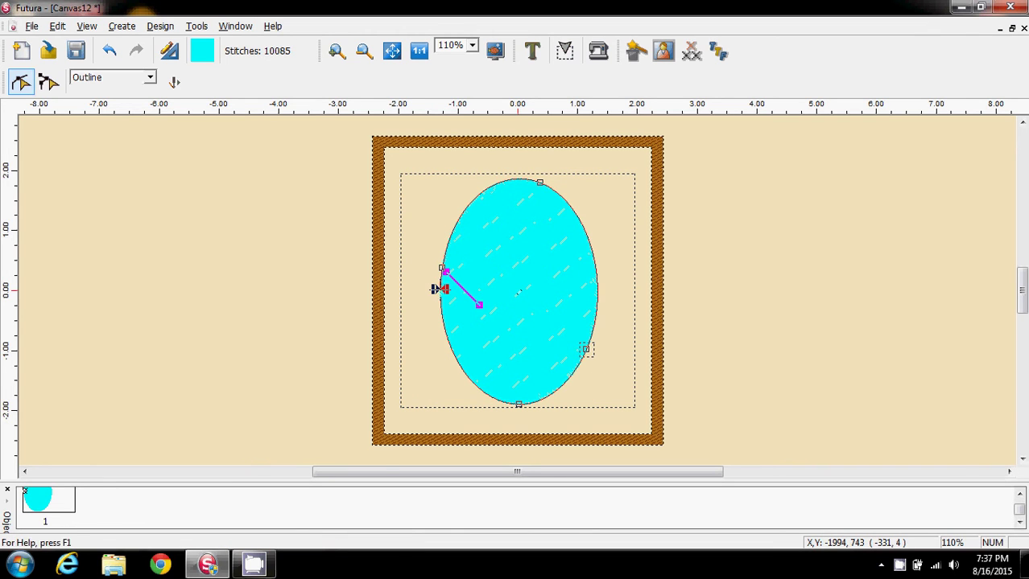
pyautogui.hotkey('alt', 'd')
pyautogui.press('Down')
pyautogui.press('Up')
pyautogui.press('Return')
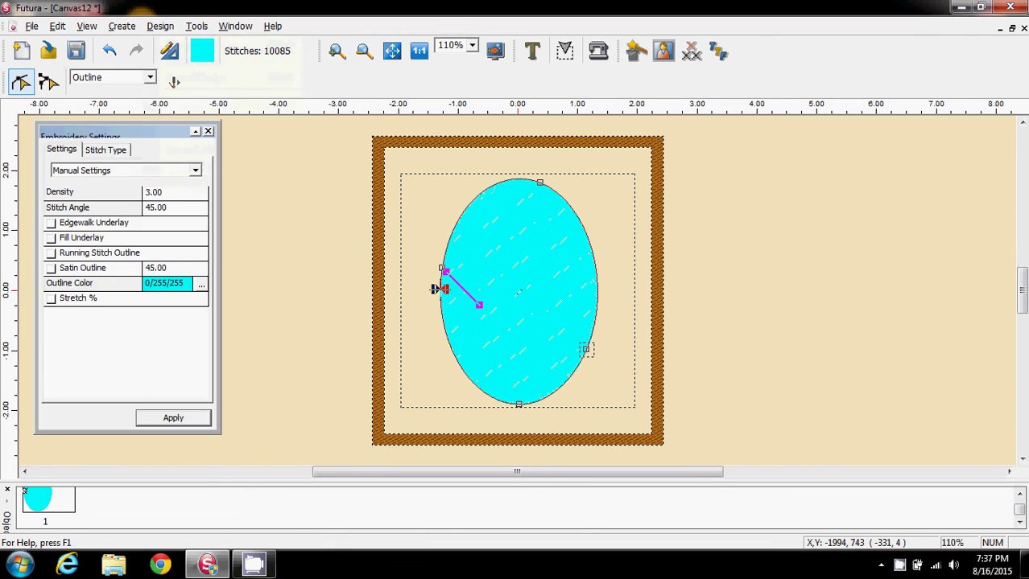
pyautogui.hotkey('ctrl', 'Tab')
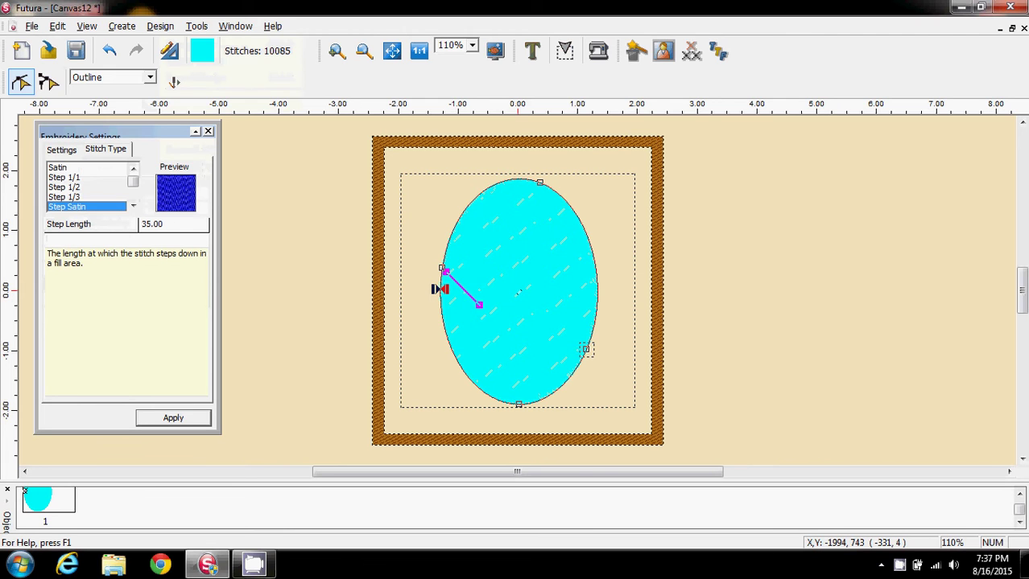
pyautogui.scroll(-3, 439, 289)
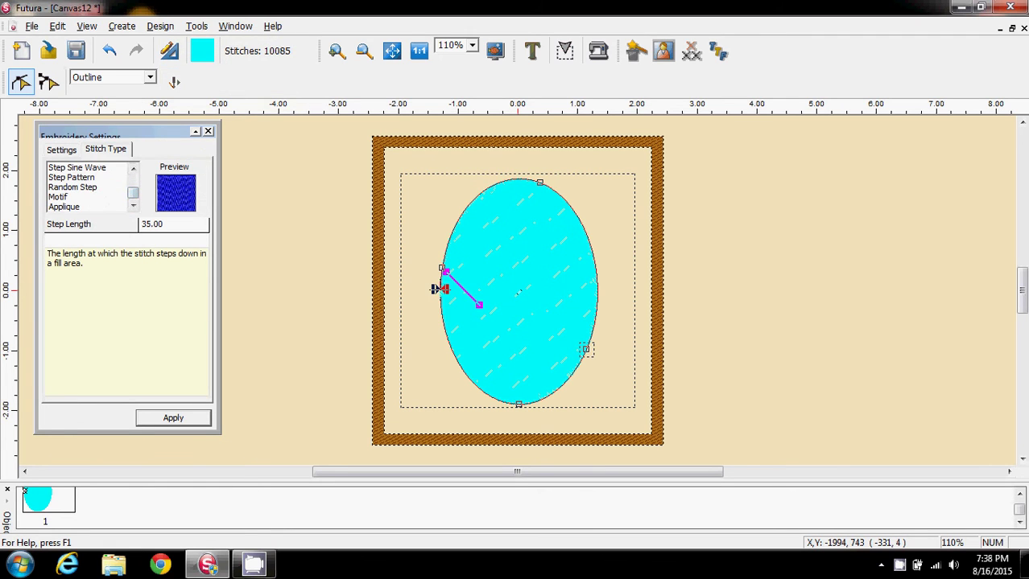
pyautogui.click(73, 198)
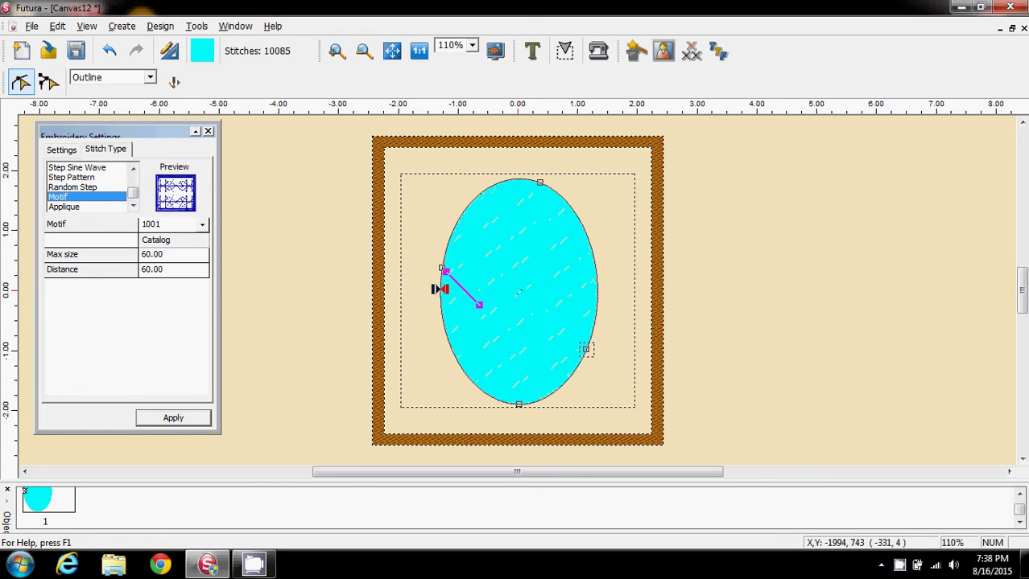
# Browse the motif catalog and choose motif 2030 for the ellipse's fill.
pyautogui.click(173, 240)
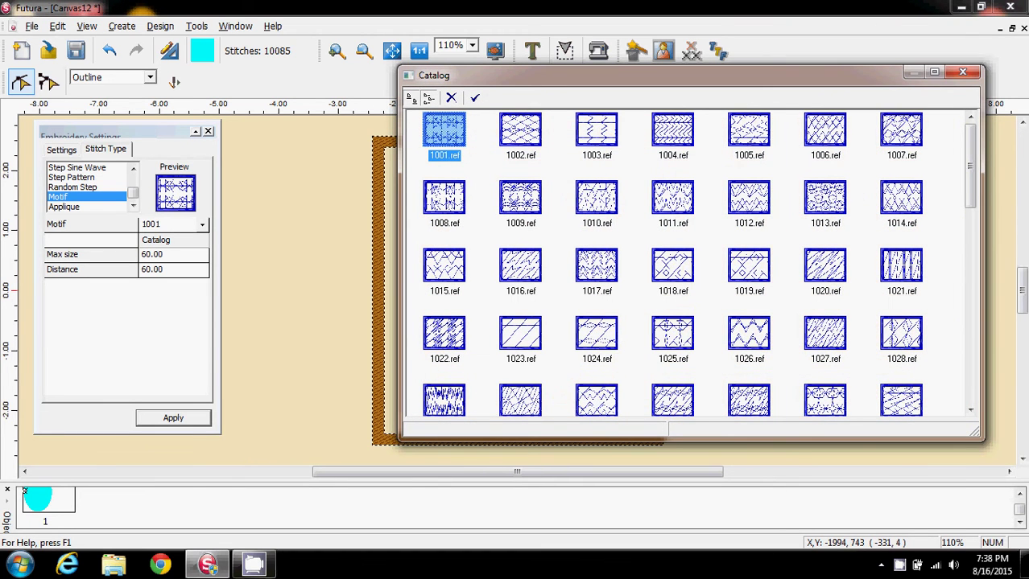
pyautogui.click(410, 97)
pyautogui.click(428, 97)
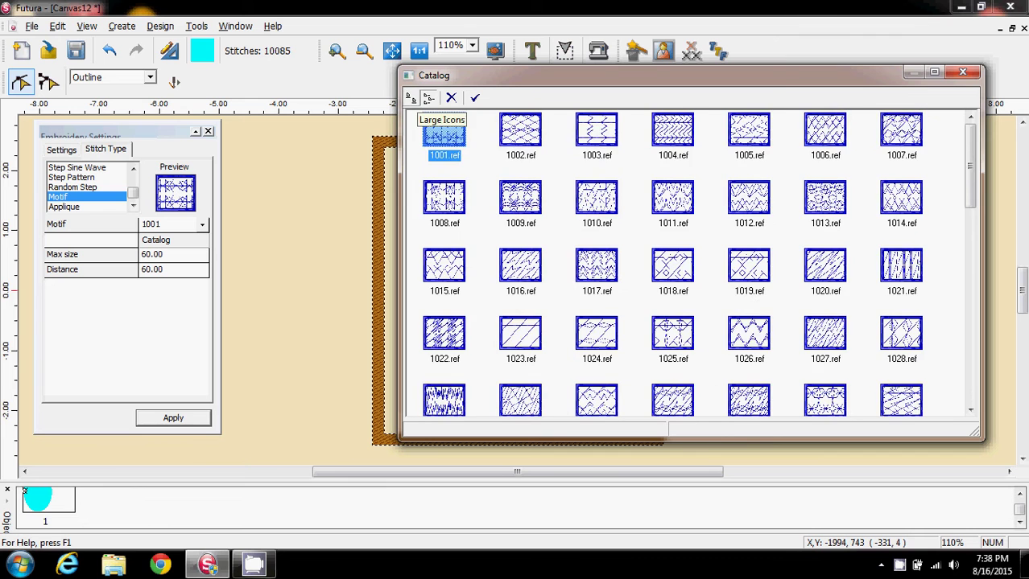
pyautogui.click(410, 98)
pyautogui.click(428, 97)
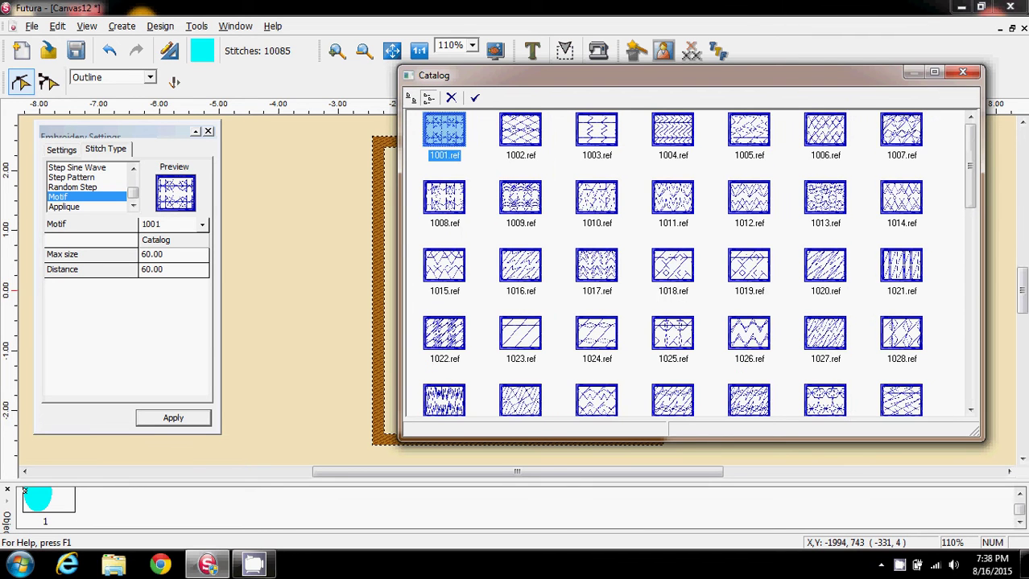
pyautogui.moveTo(969, 166); pyautogui.dragTo(970, 225)
pyautogui.scroll(-3, 697, 264)
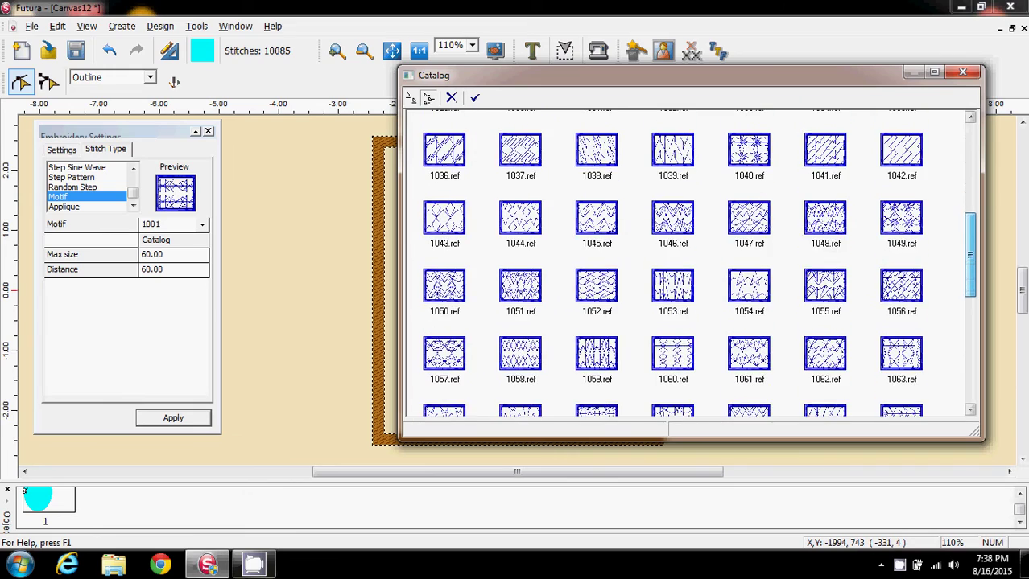
pyautogui.scroll(-4, 697, 264)
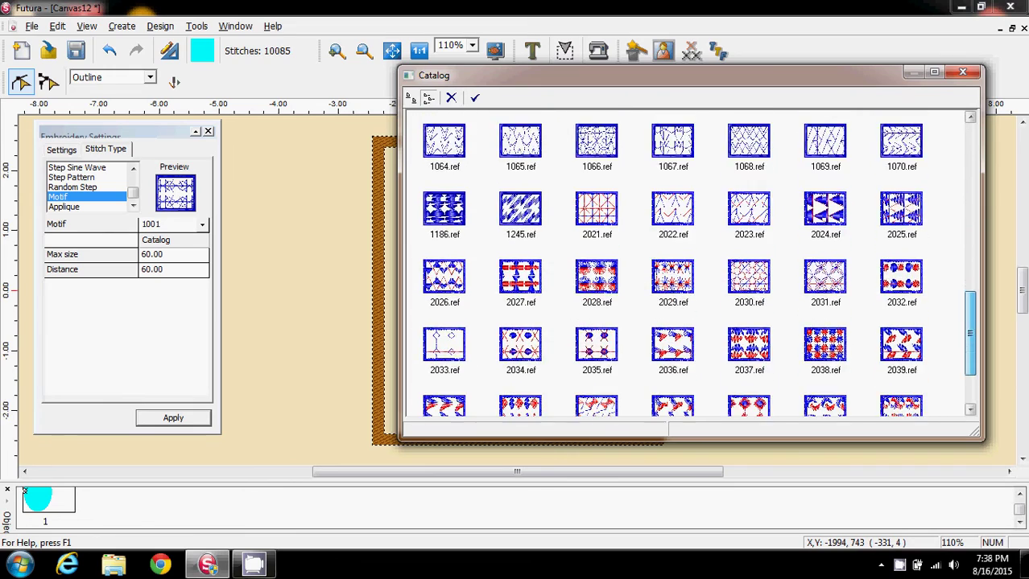
pyautogui.scroll(1, 697, 264)
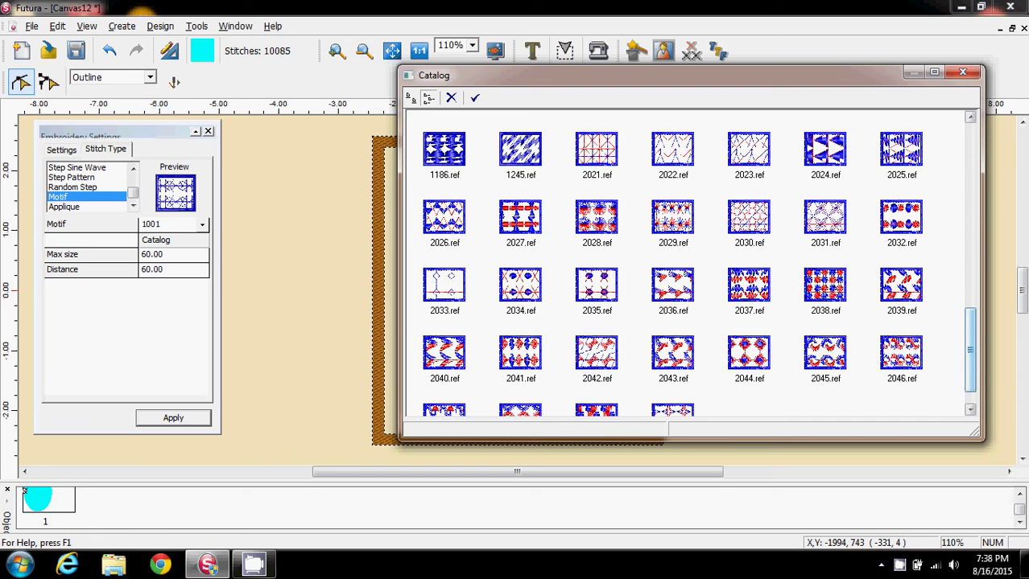
pyautogui.scroll(-1, 697, 264)
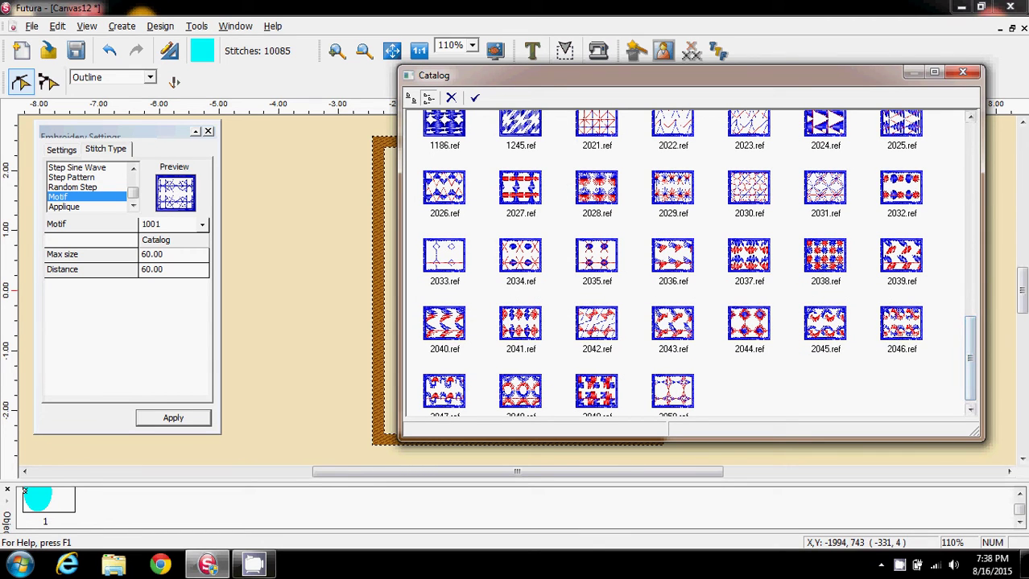
pyautogui.click(748, 189)
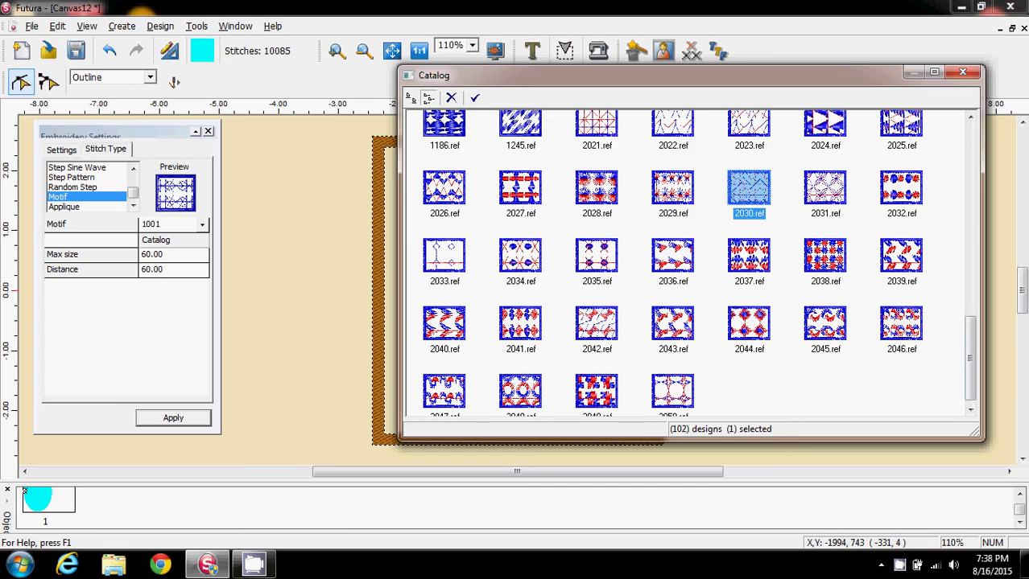
pyautogui.doubleClick(746, 188)
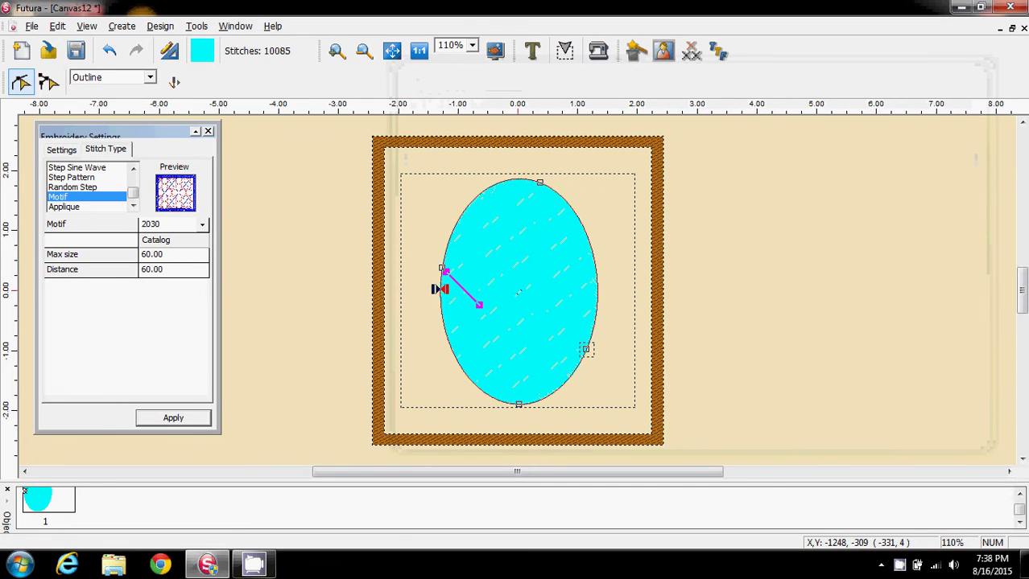
# Apply the motif fill to the ellipse, then close the embroidery settings and leave outline editing.
pyautogui.click(173, 417)
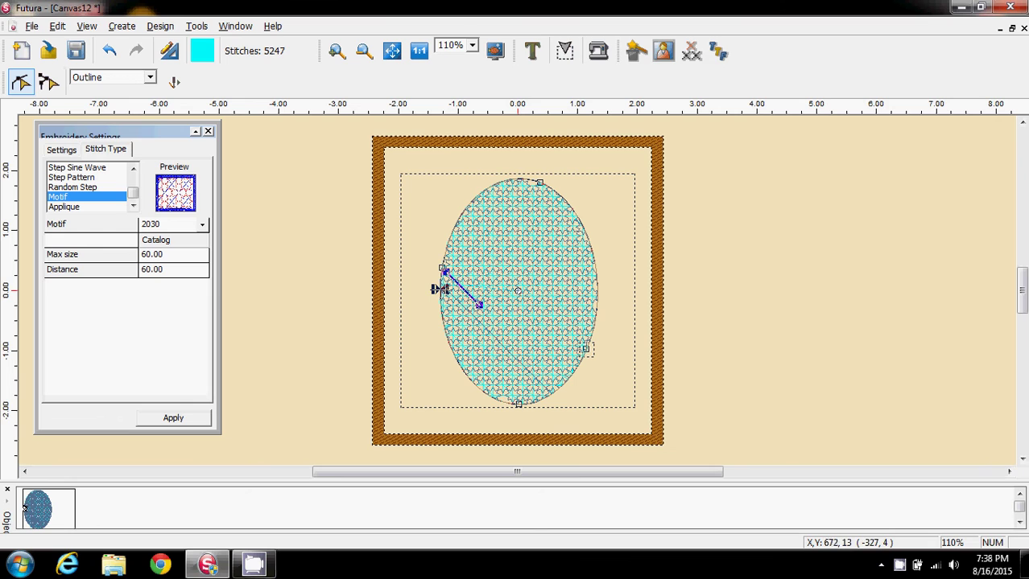
pyautogui.click(208, 131)
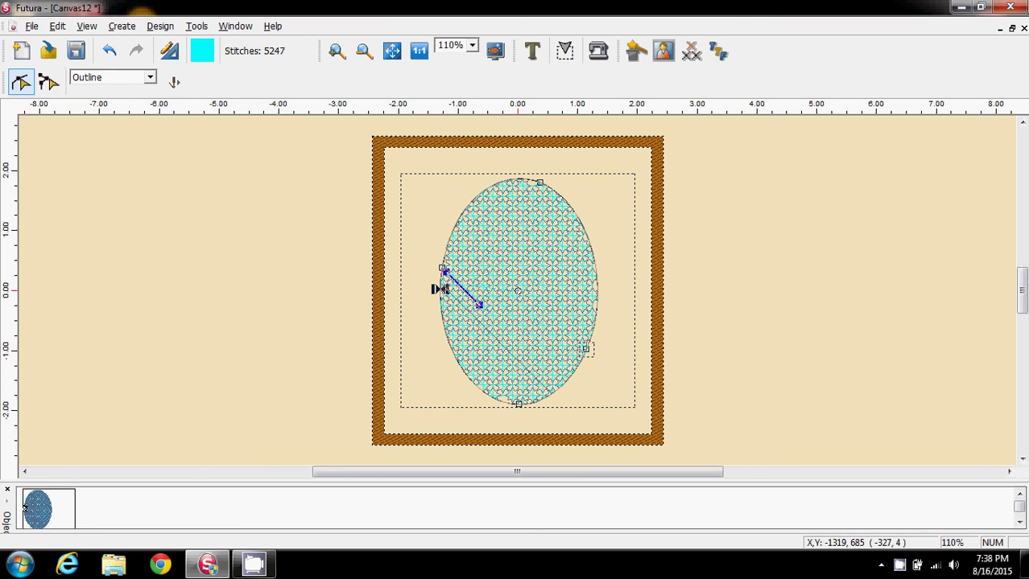
pyautogui.click(20, 82)
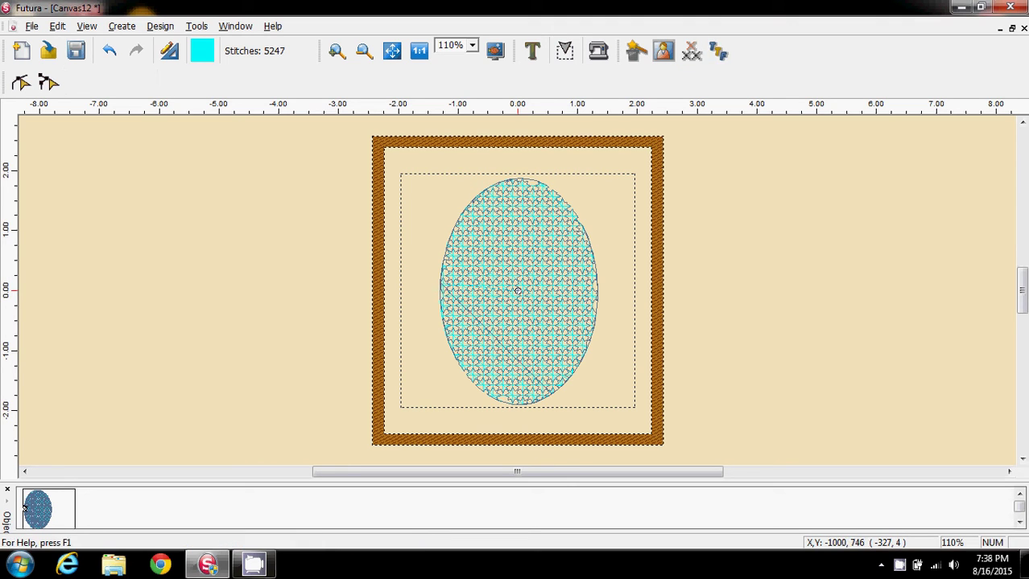
# Add the letter K as lettering, place it near the middle of the ellipse, and keep the Block Large font.
pyautogui.click(531, 50)
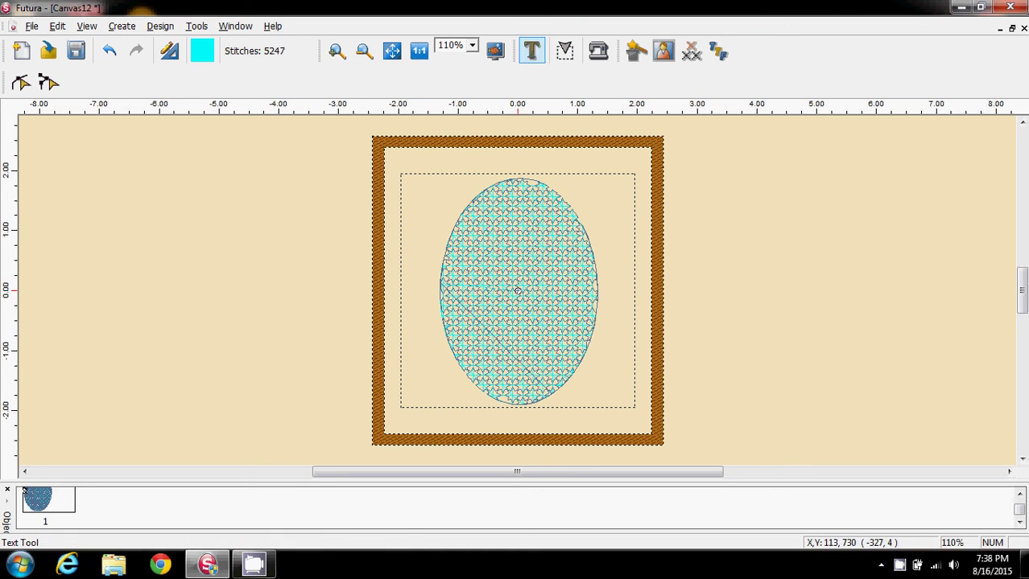
pyautogui.click(531, 51)
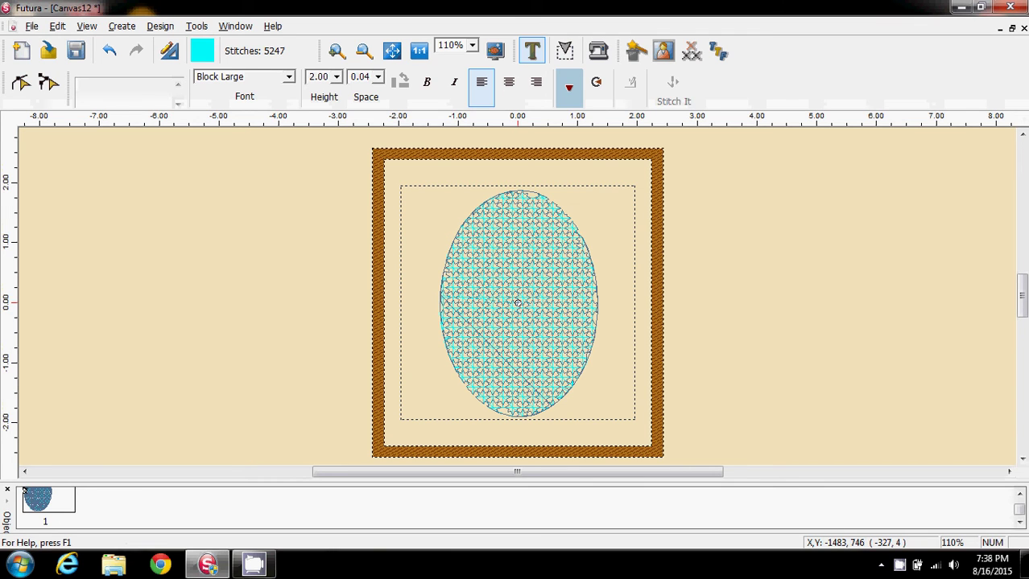
pyautogui.write('K')
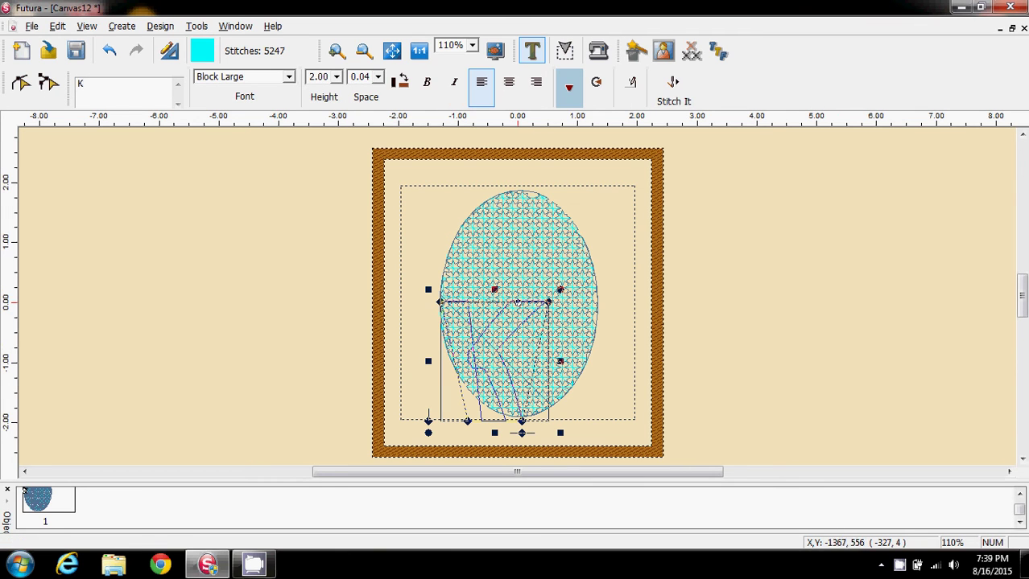
pyautogui.moveTo(499, 354); pyautogui.dragTo(522, 290)
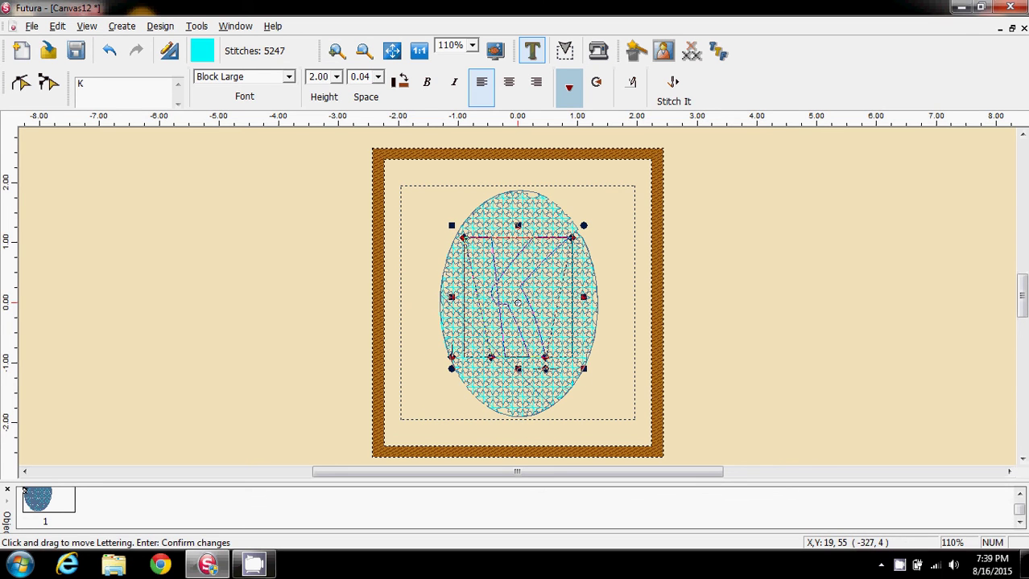
pyautogui.click(289, 77)
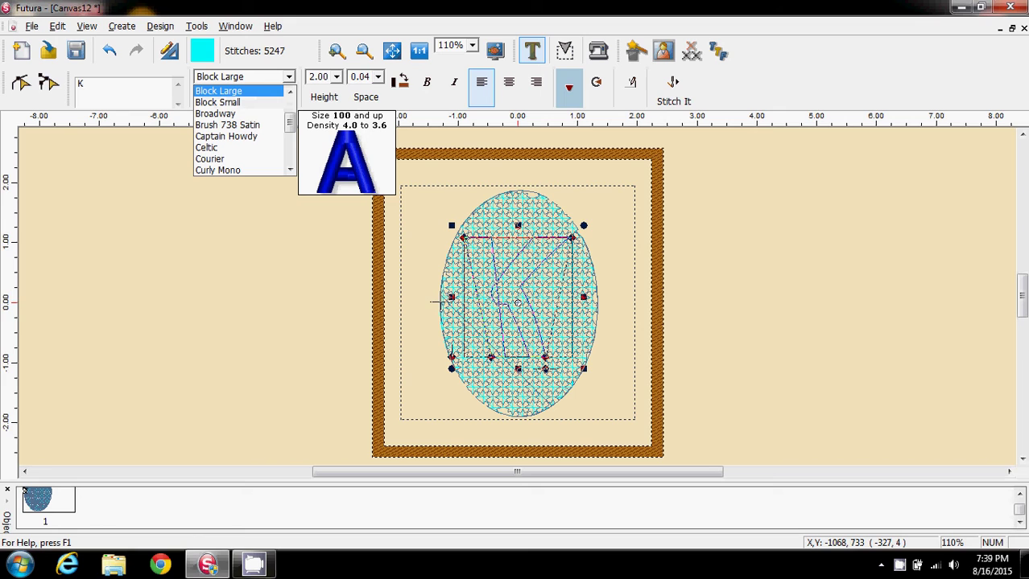
pyautogui.click(288, 77)
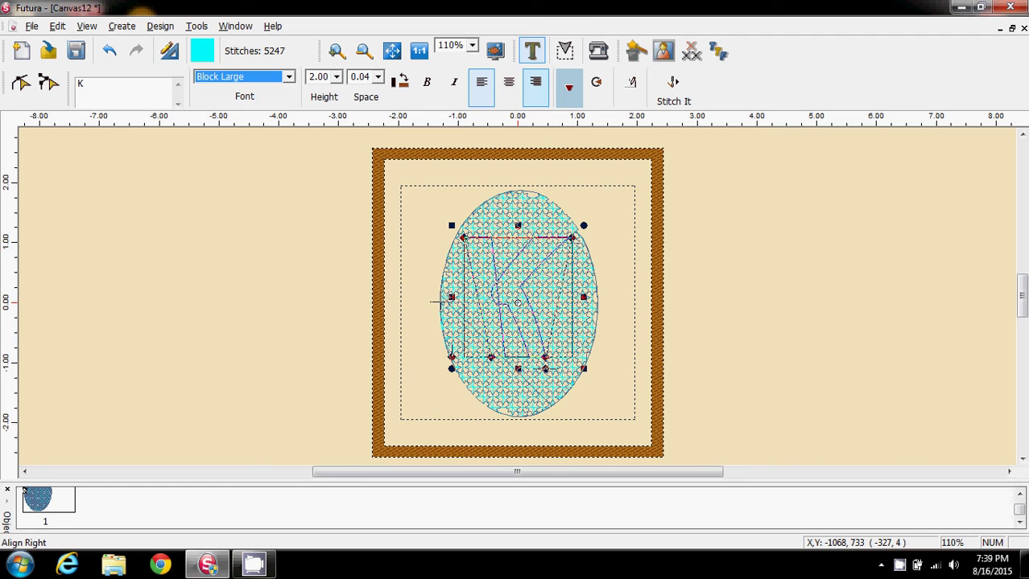
# Color the letter K purple (183/72/170), convert it to stitches and leave the Text tool.
pyautogui.click(569, 85)
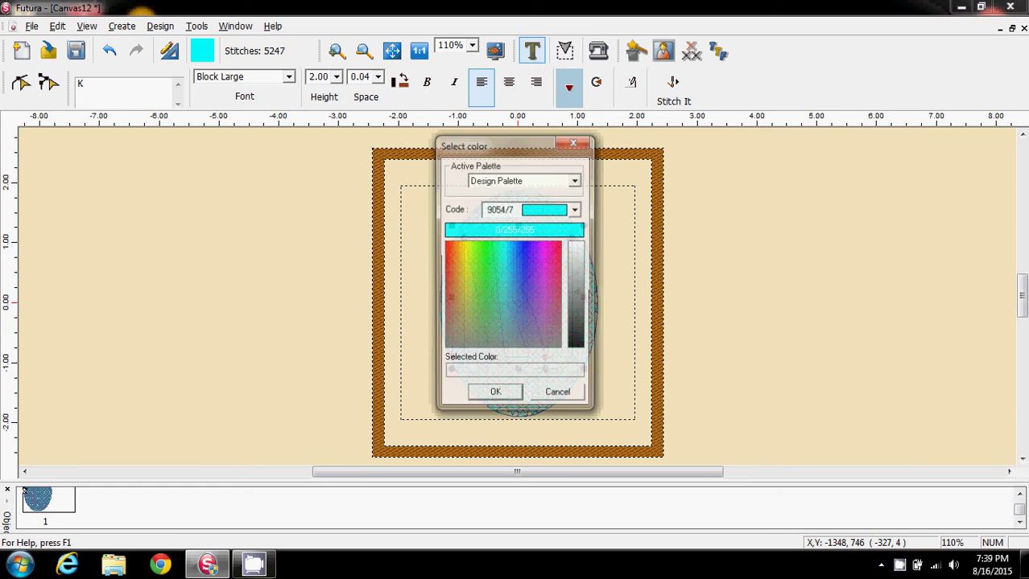
pyautogui.click(552, 272)
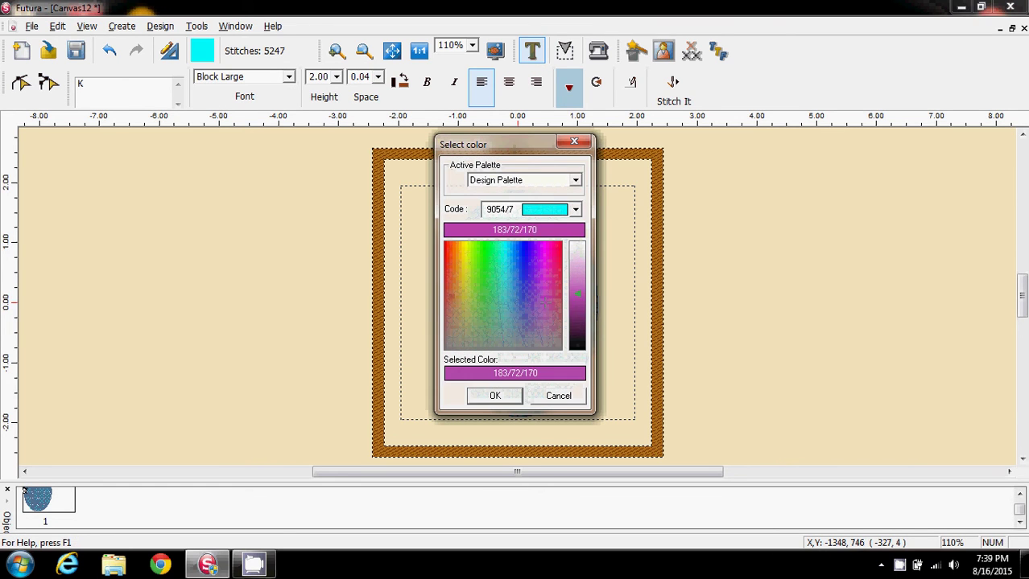
pyautogui.click(495, 396)
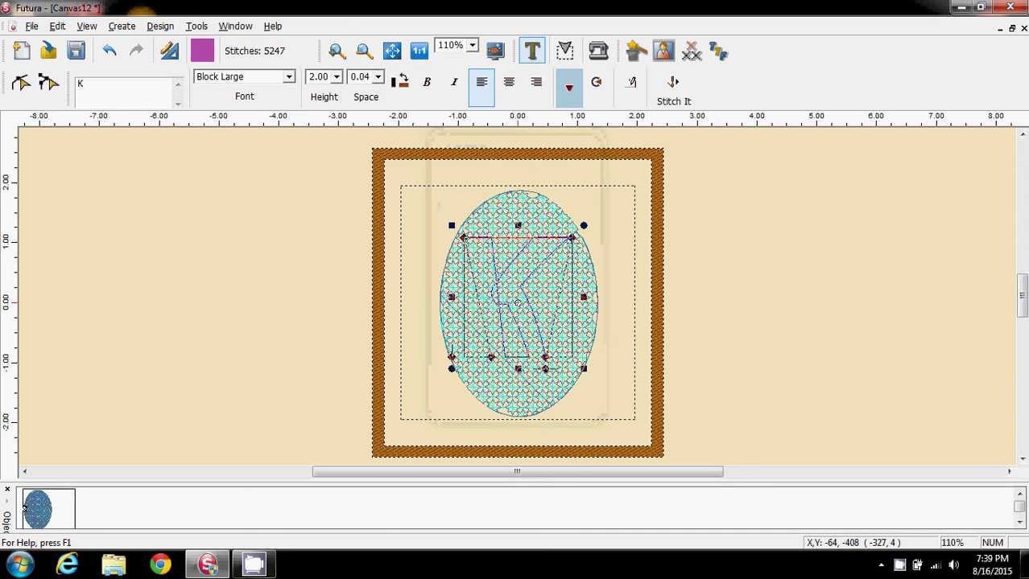
pyautogui.click(673, 89)
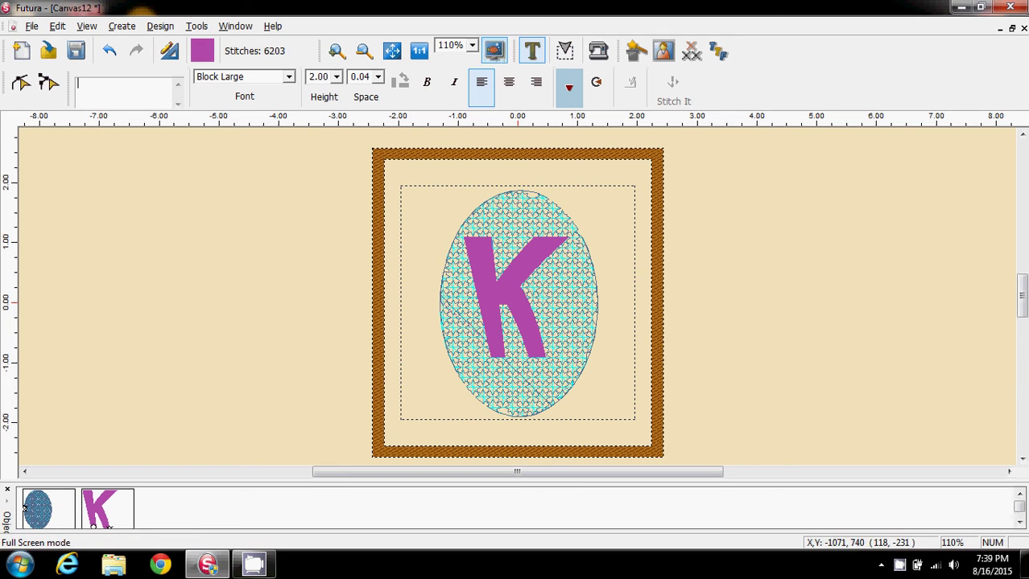
pyautogui.click(532, 50)
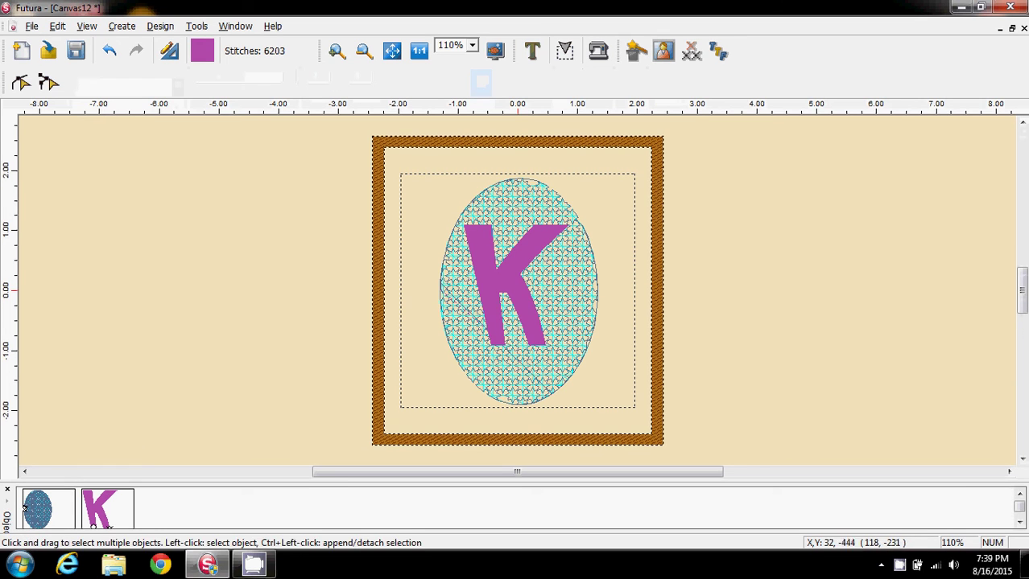
# Move the stitched letter K slightly downward so it sits more centrally in the ellipse.
pyautogui.click(519, 295)
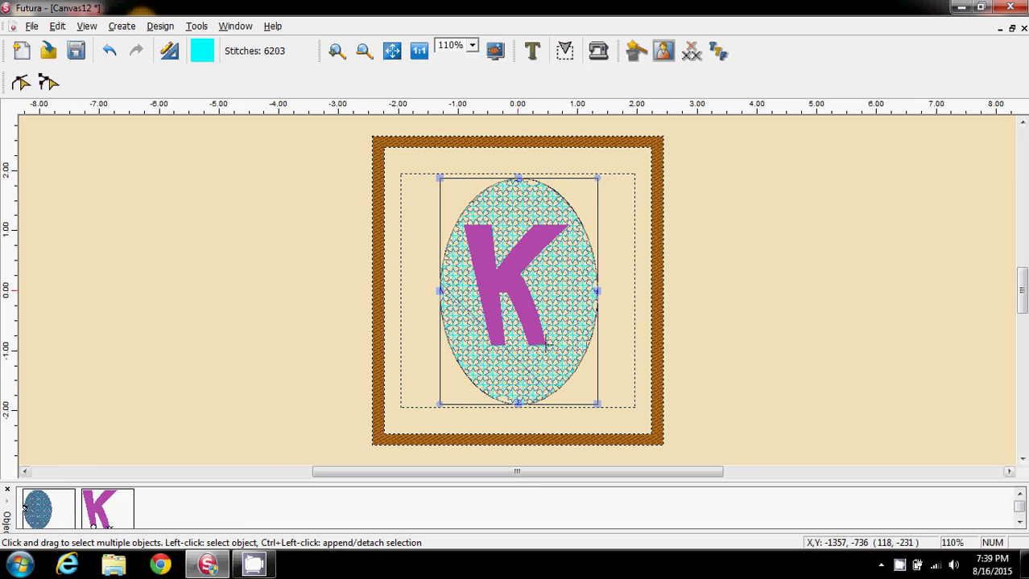
pyautogui.click(106, 510)
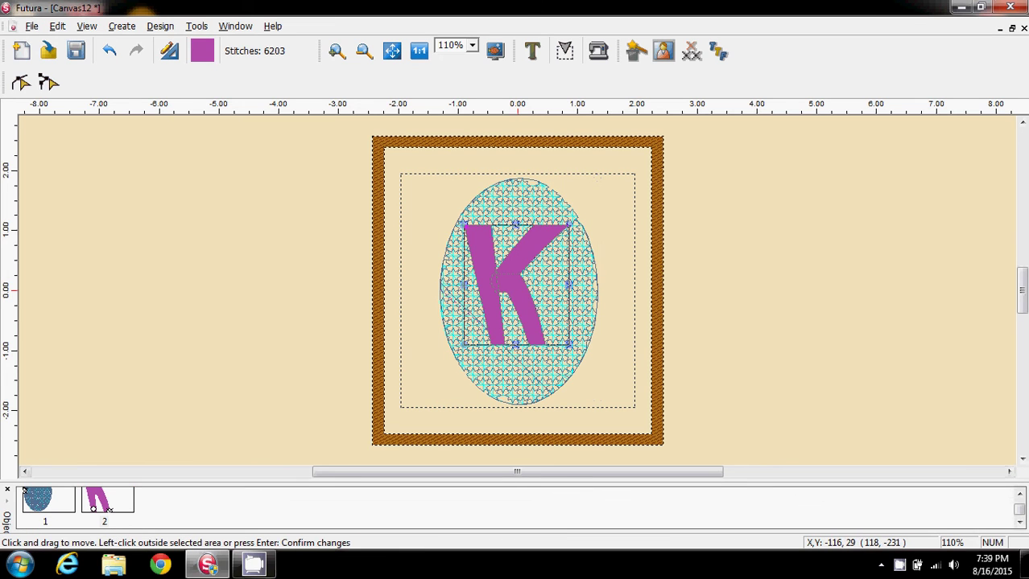
pyautogui.moveTo(507, 284); pyautogui.dragTo(509, 297)
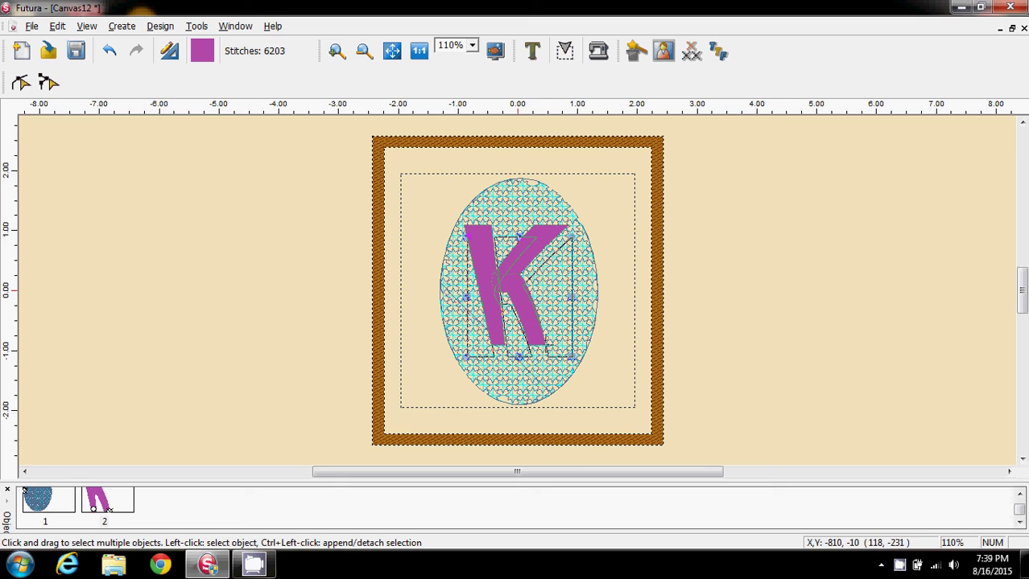
pyautogui.click(298, 297)
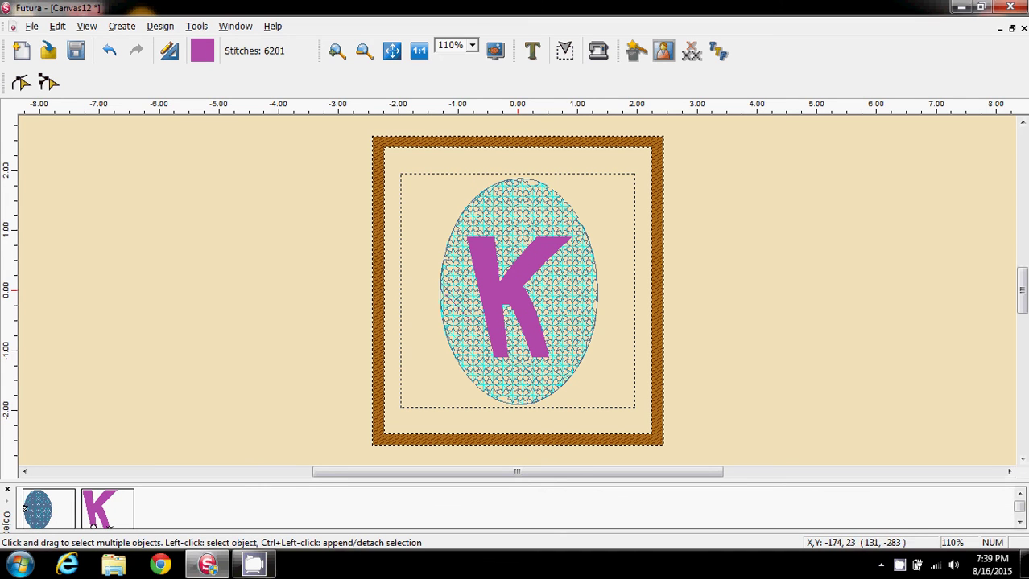
# Center the whole design, with the motif-filled ellipse and the letter K, in the hoop.
pyautogui.click(458, 295)
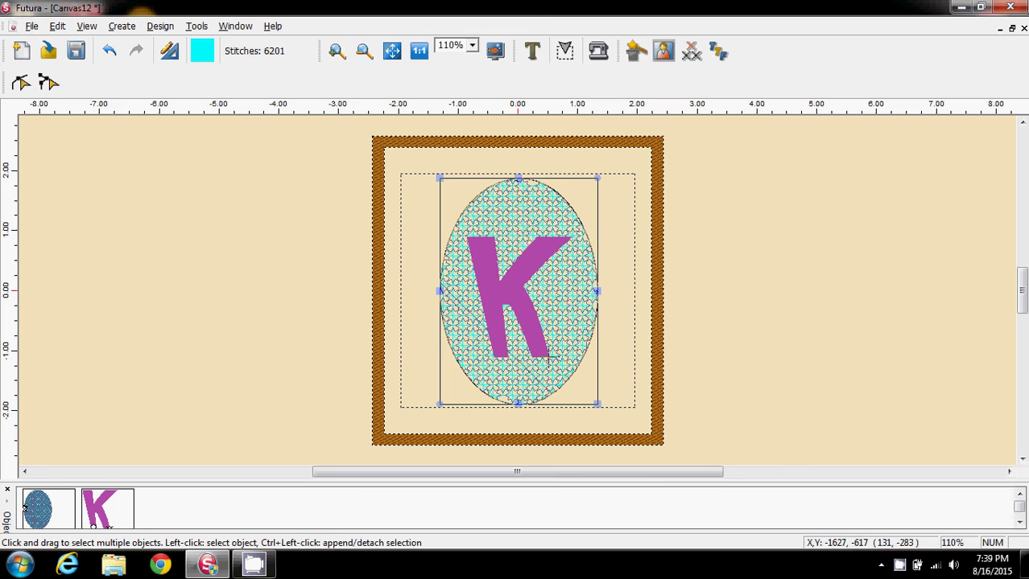
pyautogui.click(106, 510)
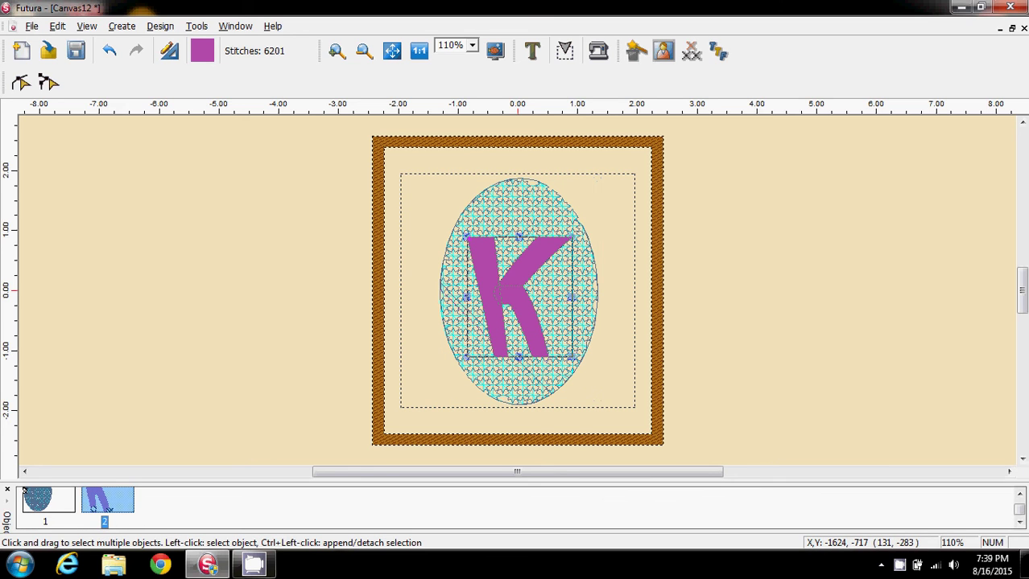
pyautogui.keyDown('ctrl'); pyautogui.click(25, 508); pyautogui.keyUp('ctrl')
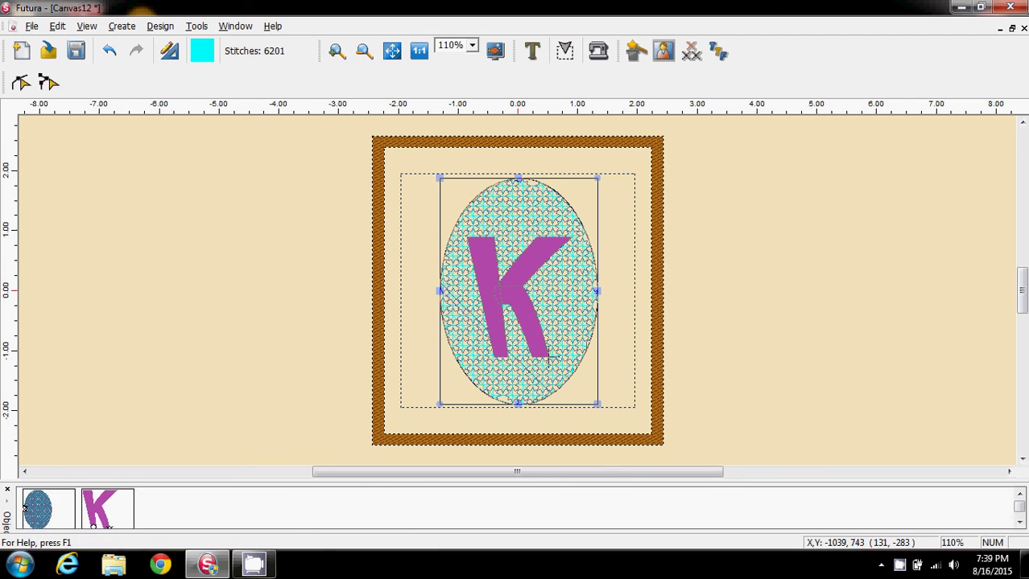
pyautogui.hotkey('alt', 'd')
pyautogui.press('Down')
pyautogui.press('Down')
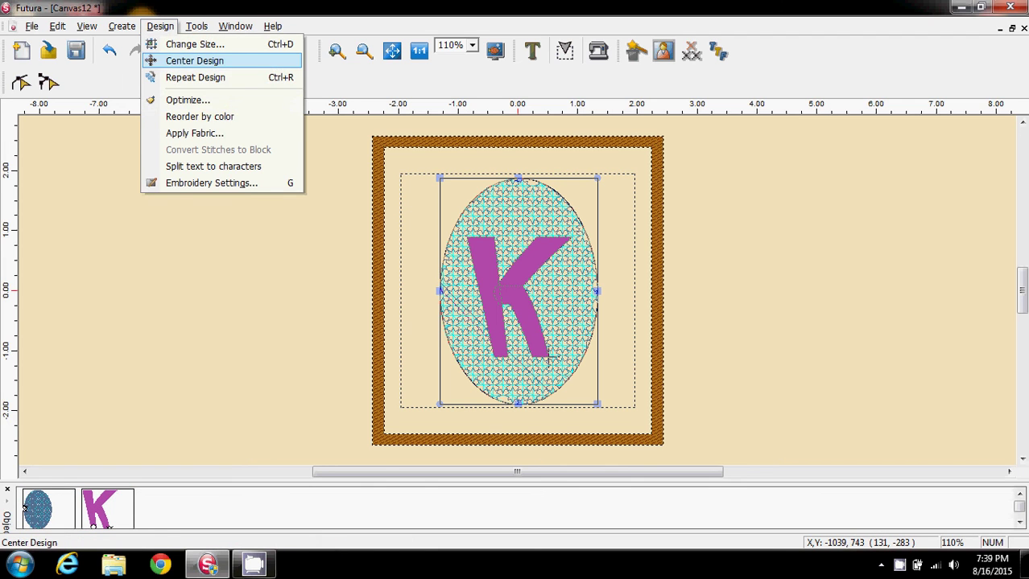
pyautogui.press('Return')
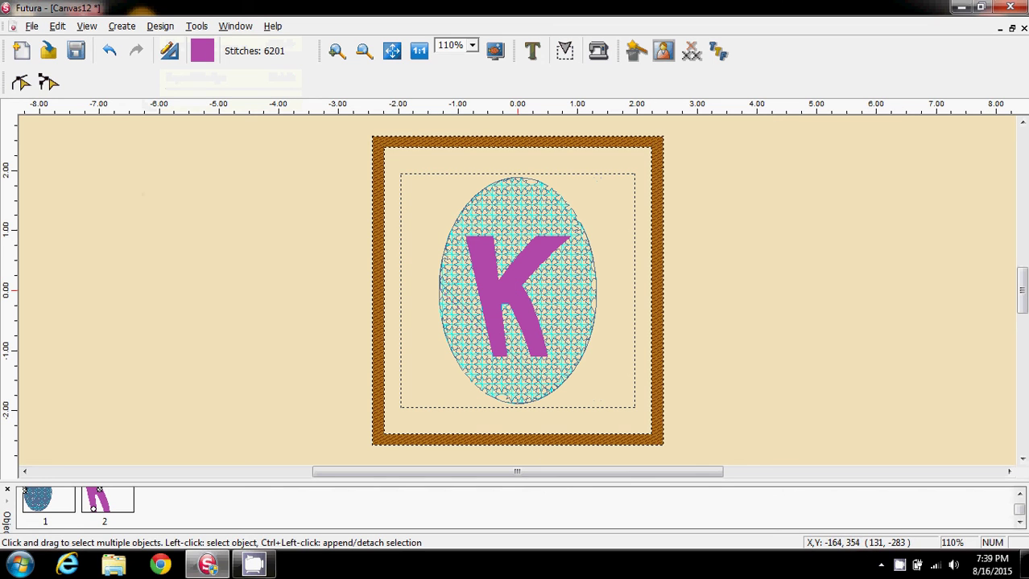
# Open the ellipse for outline editing, enable Satin Outline in its embroidery settings and apply it.
pyautogui.click(499, 220)
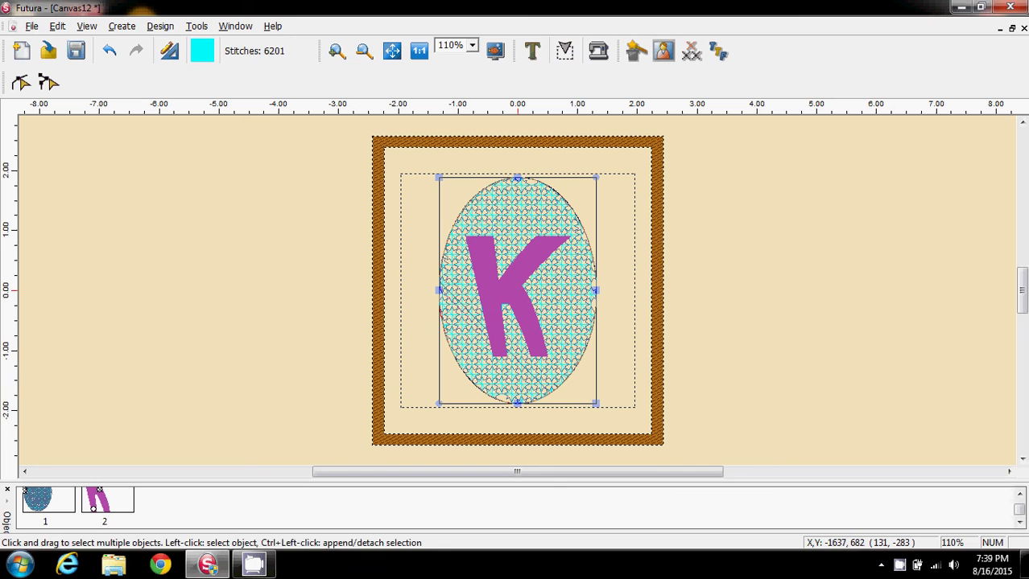
pyautogui.click(20, 82)
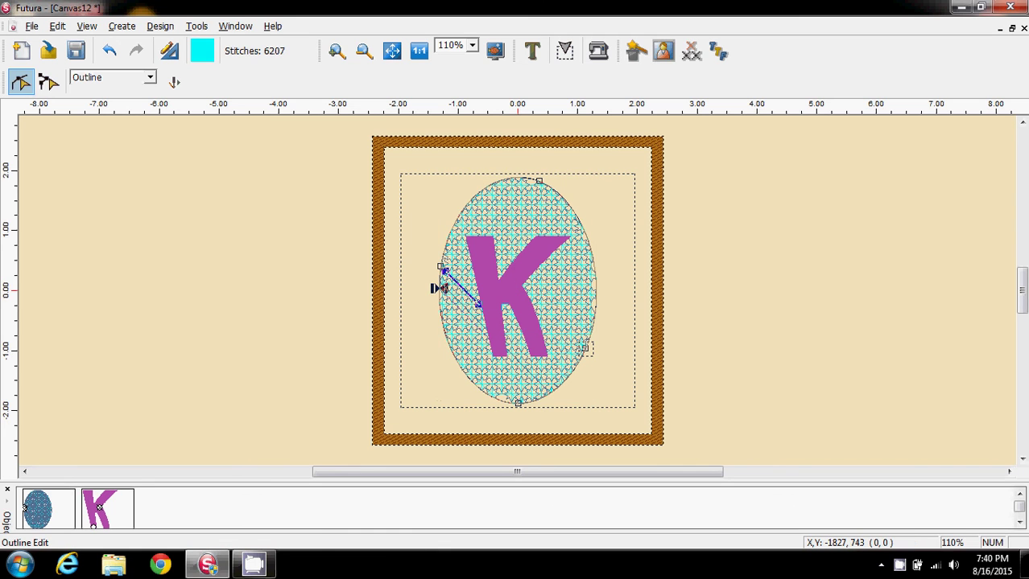
pyautogui.click(160, 26)
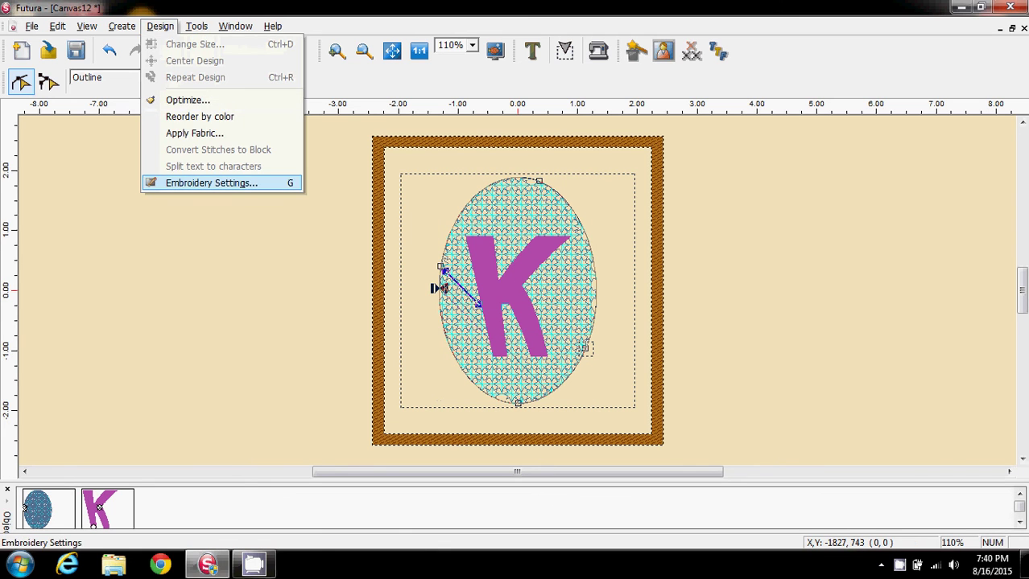
pyautogui.click(211, 184)
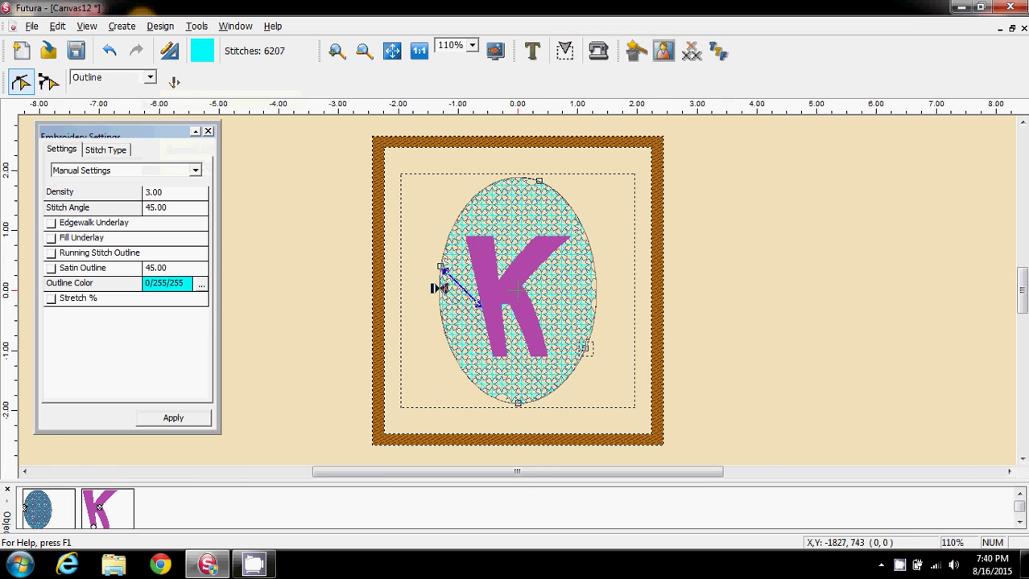
pyautogui.click(52, 269)
pyautogui.click(173, 418)
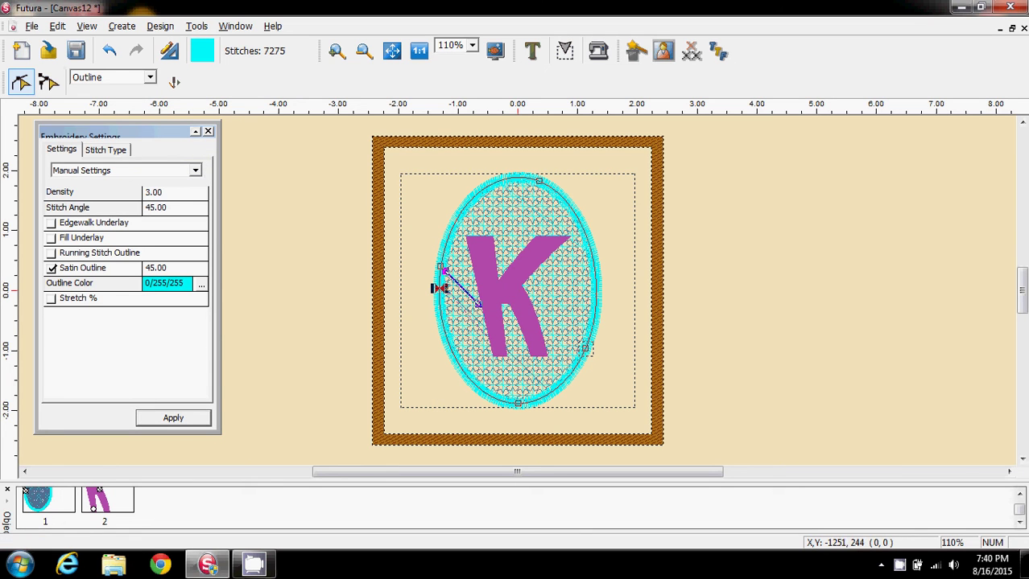
# Show the finished ellipse and letter K in realistic view.
pyautogui.click(86, 26)
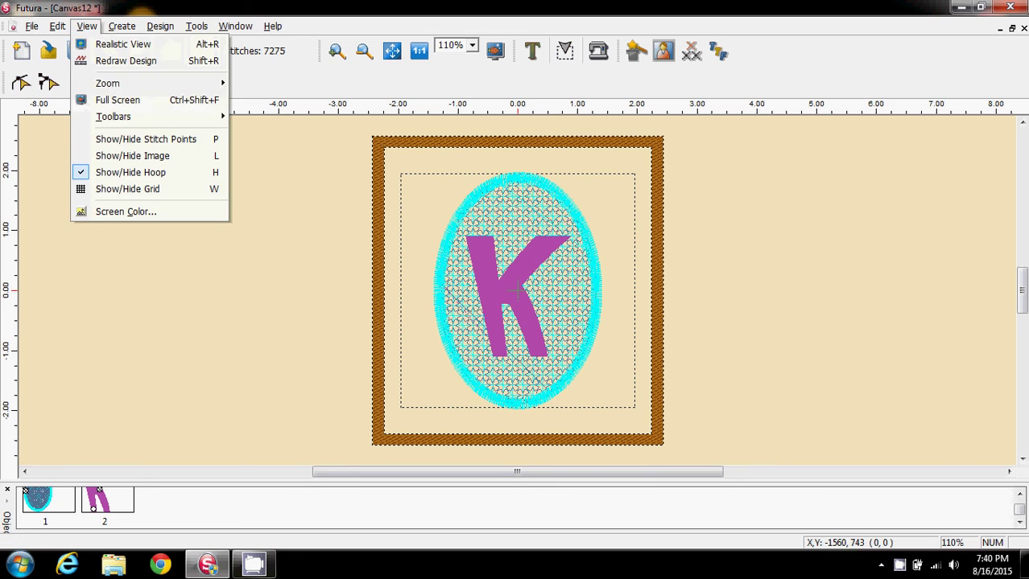
pyautogui.click(121, 44)
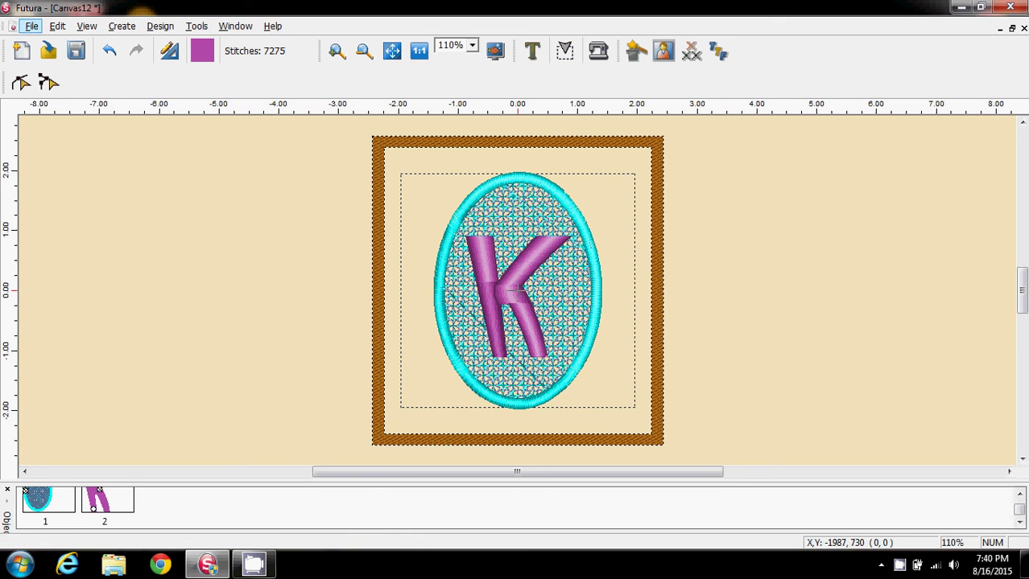
pyautogui.click(31, 26)
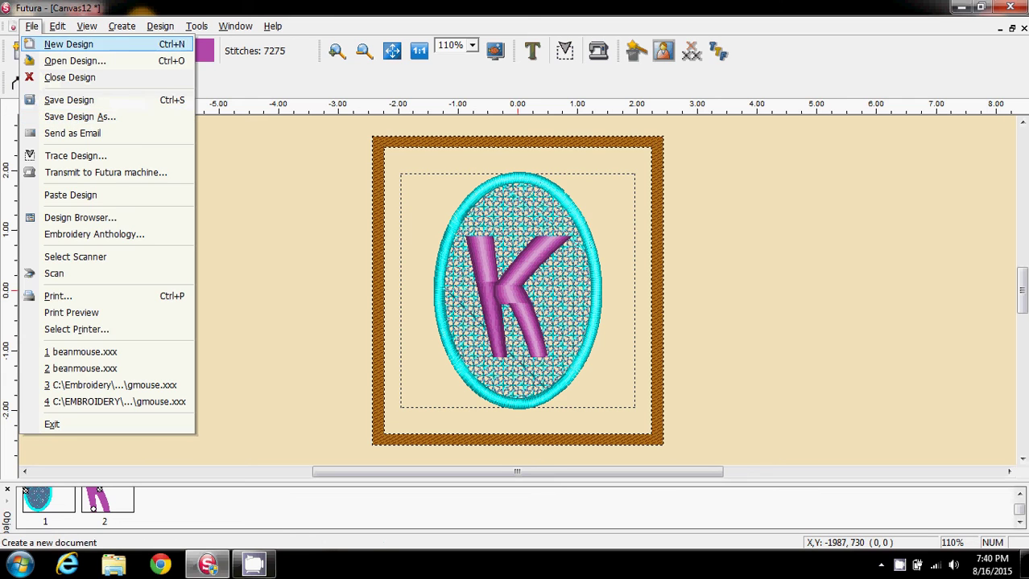
pyautogui.click(31, 26)
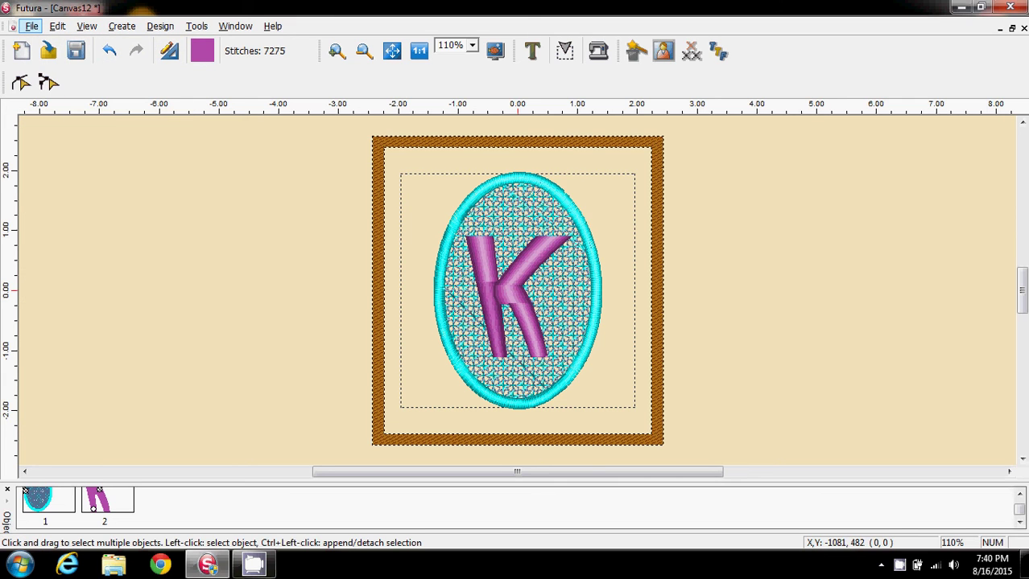